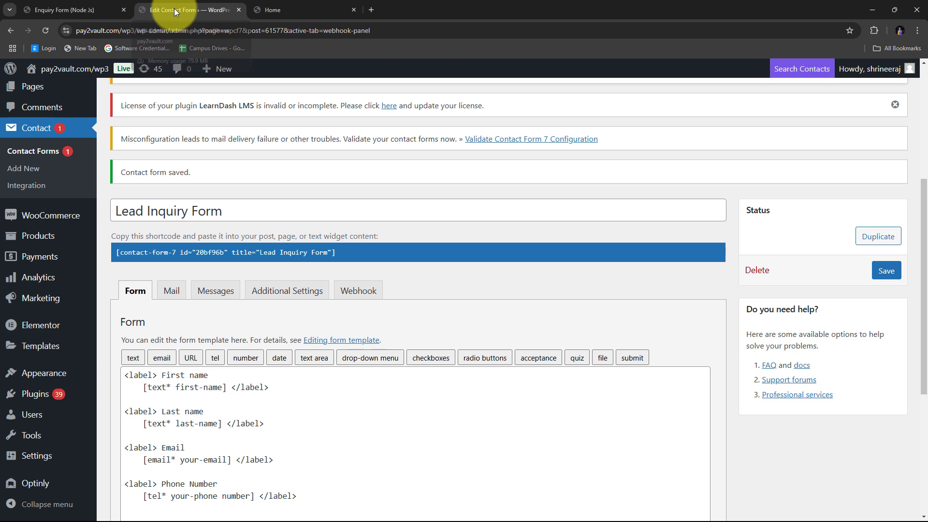
- Switch to the Home dashboard browser tab
click(310, 10)
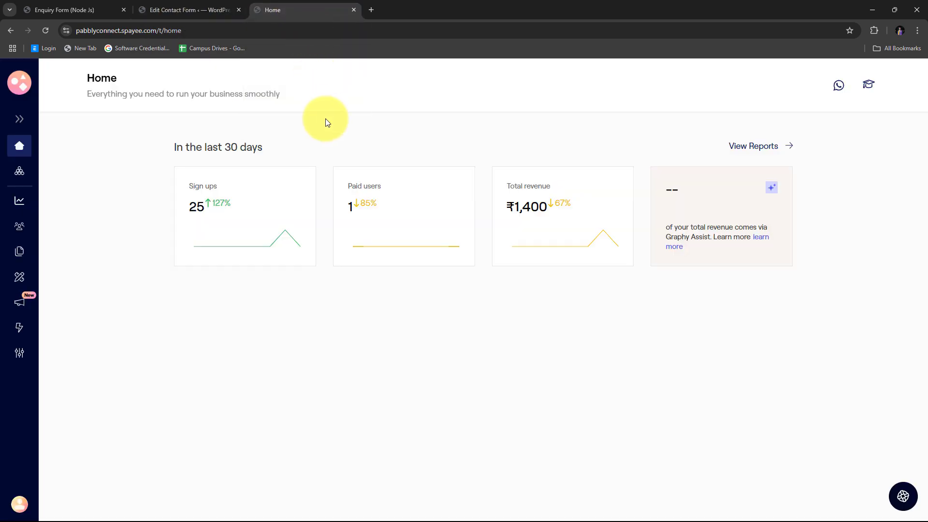
click(87, 8)
scroll(269, 203, down, 1)
scroll(270, 205, up, 1)
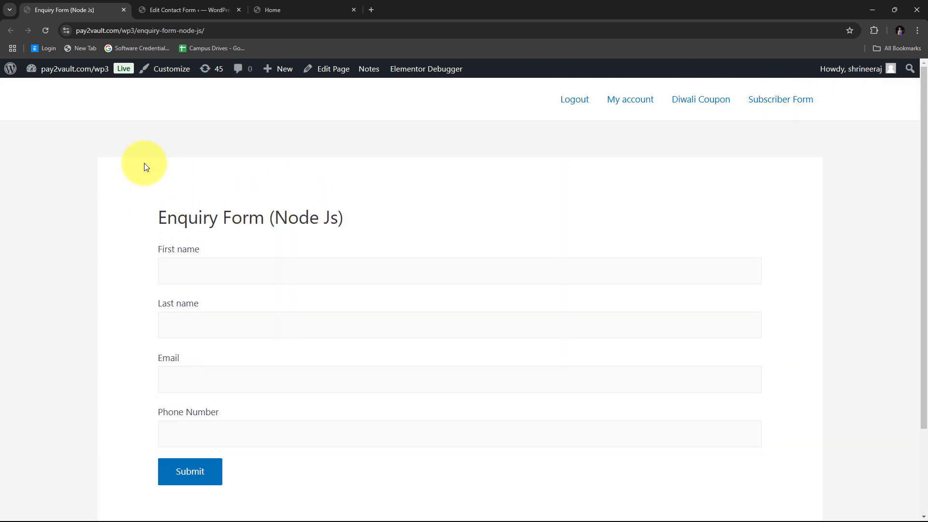
click(263, 5)
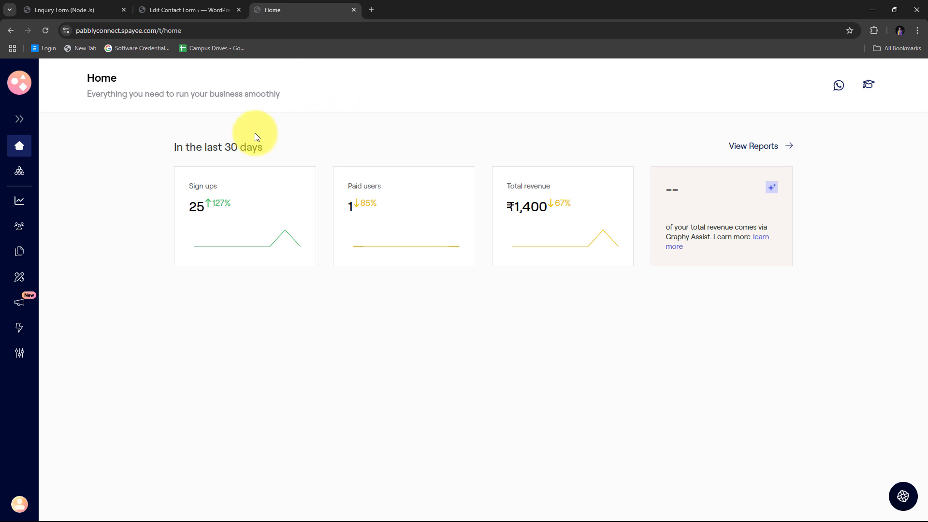
click(51, 6)
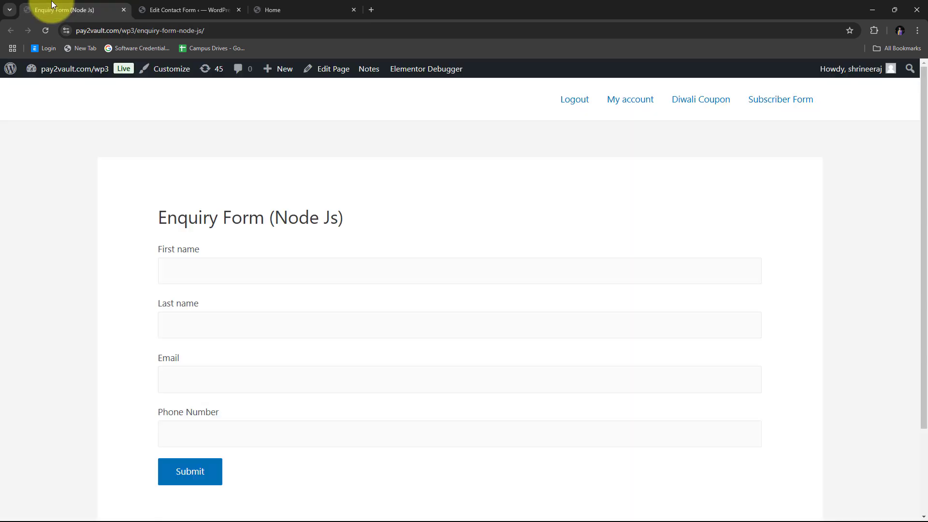
click(270, 5)
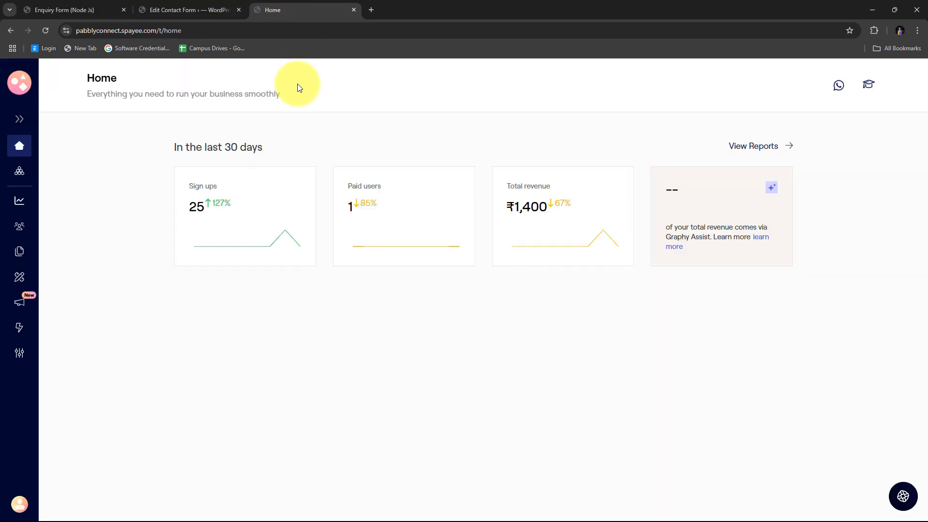
click(73, 6)
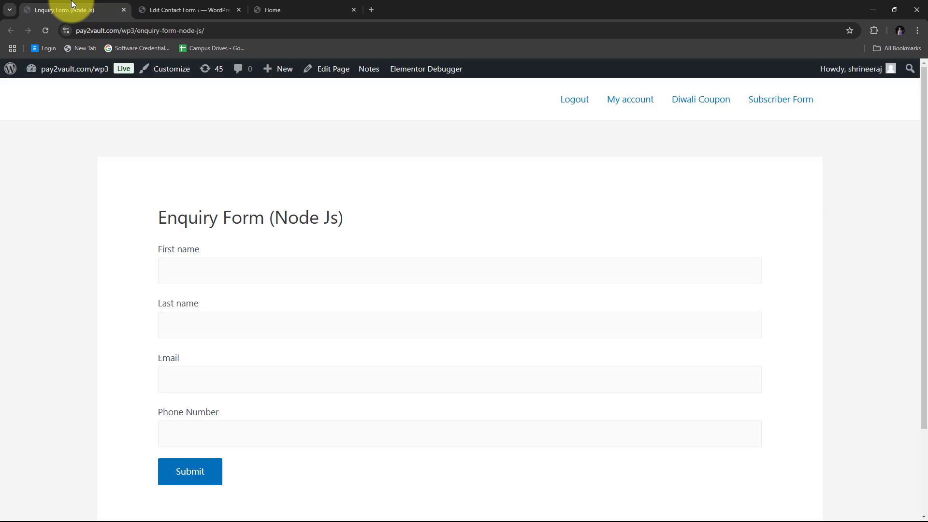
click(300, 6)
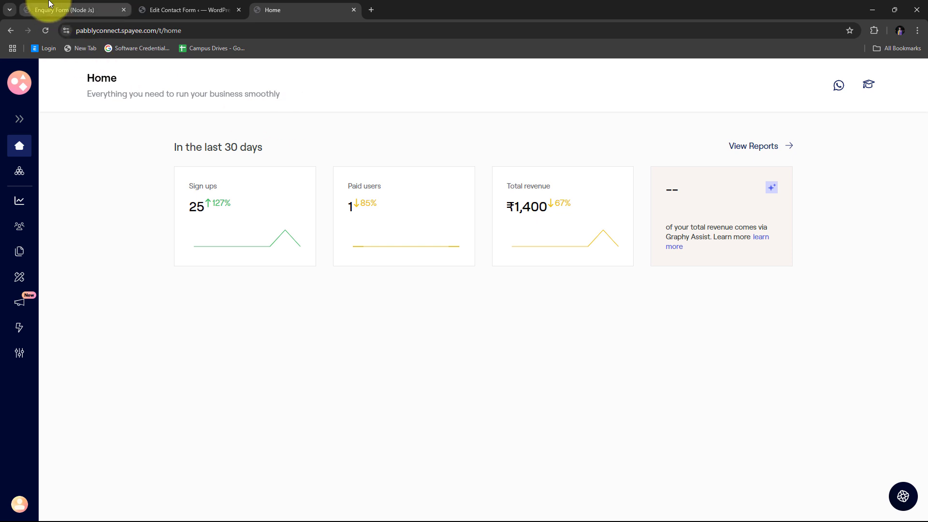
click(68, 9)
click(286, 10)
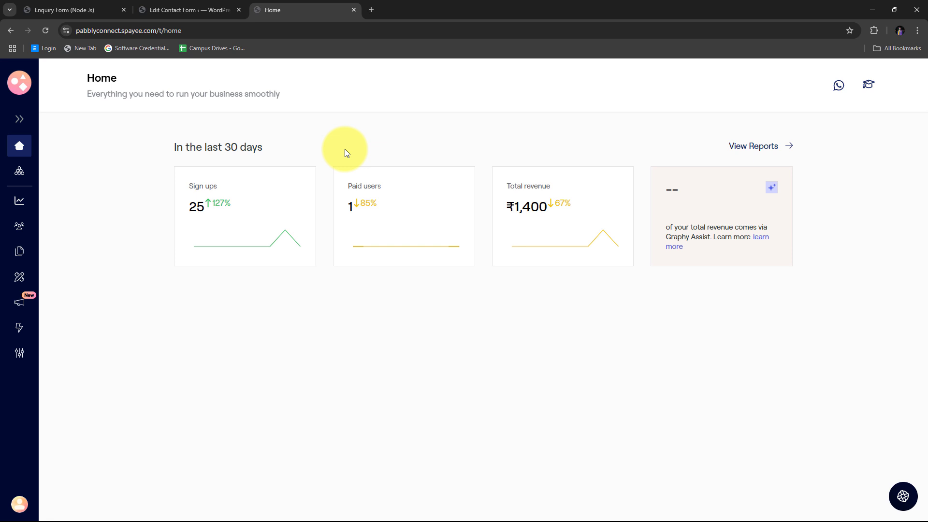
click(75, 6)
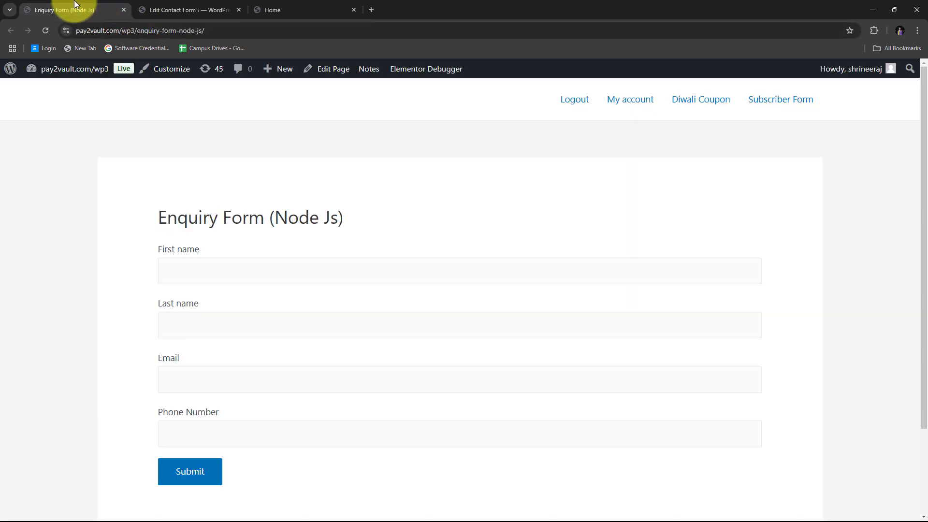
scroll(218, 132, down, 2)
scroll(218, 132, up, 2)
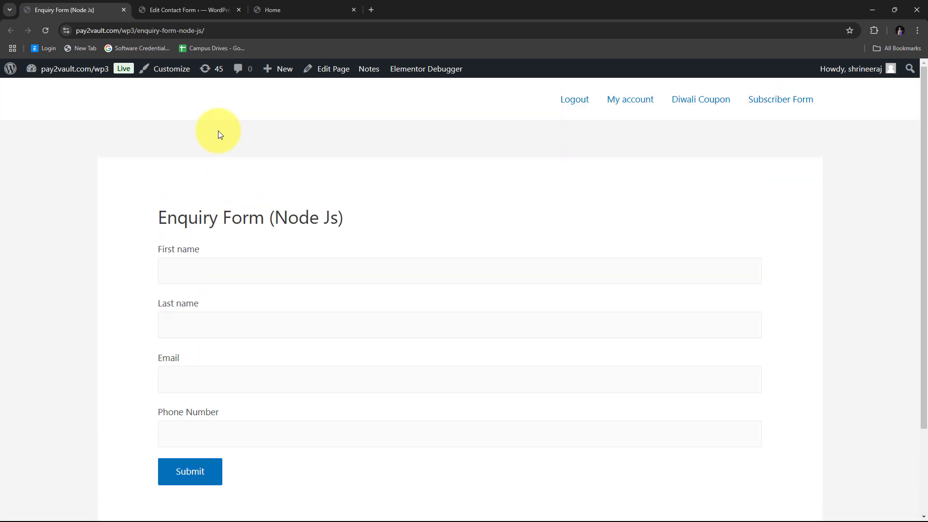
click(280, 11)
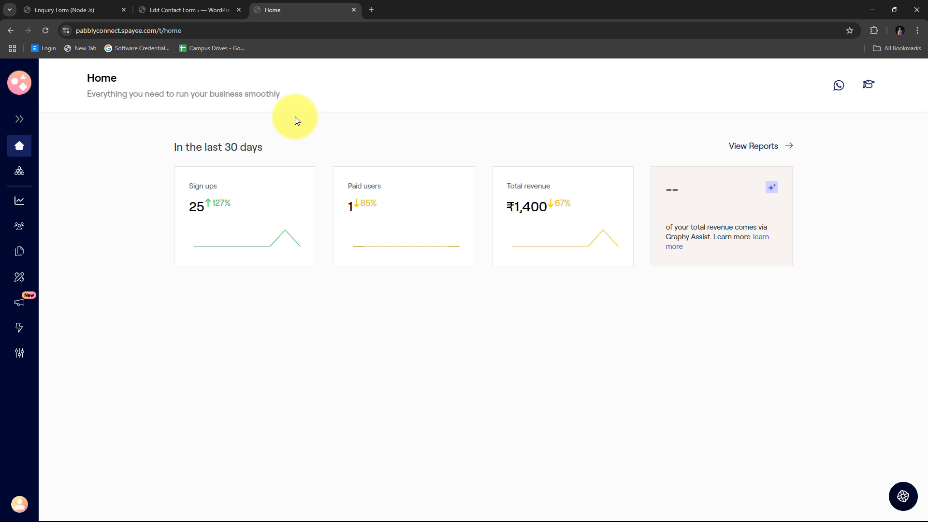
- Load pabbly.com/connect in a new Chrome tab
click(371, 10)
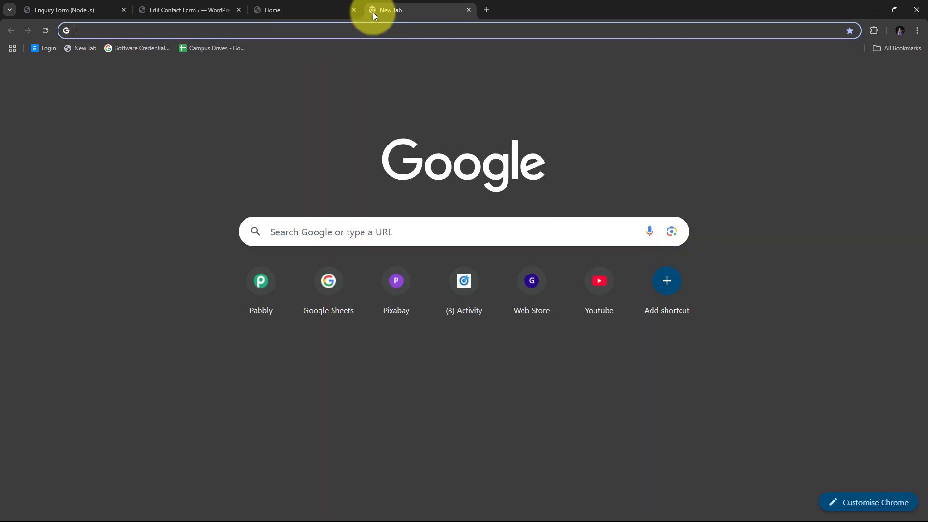
text(pabbly)
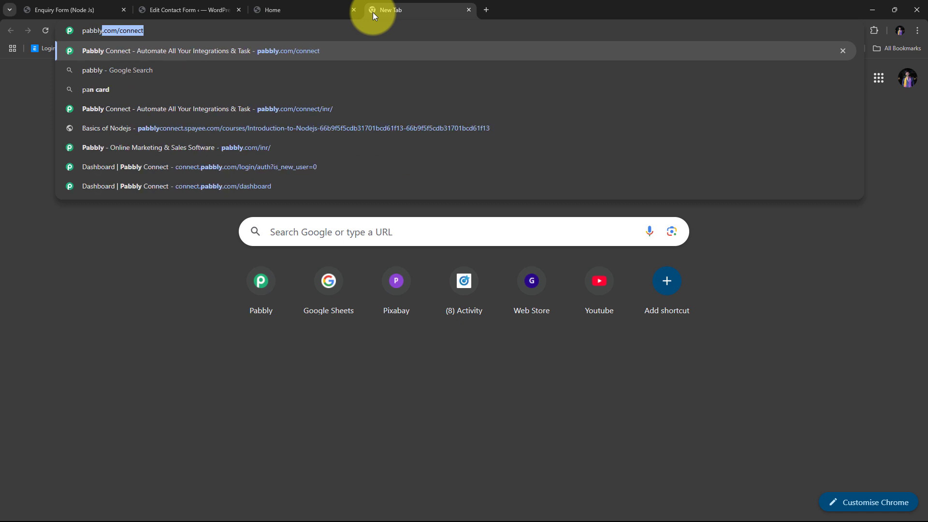
text(.com/connect)
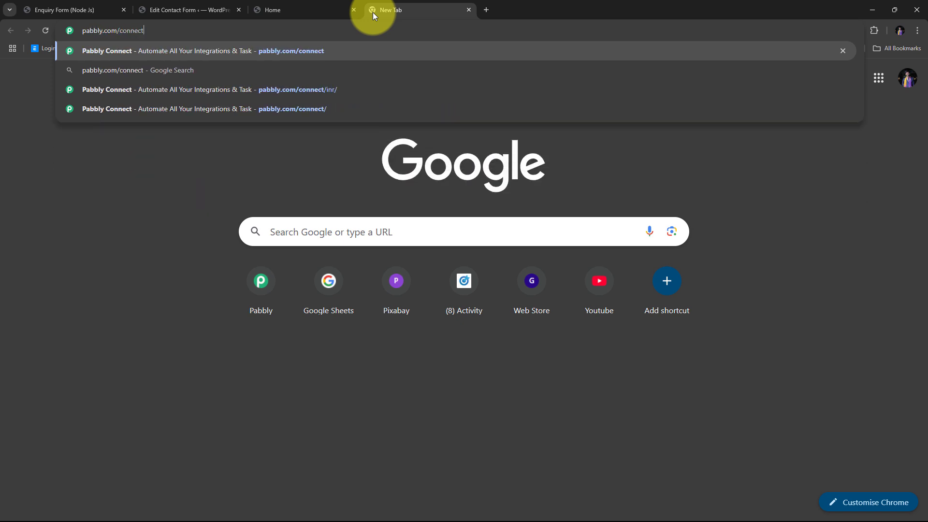
key(Return)
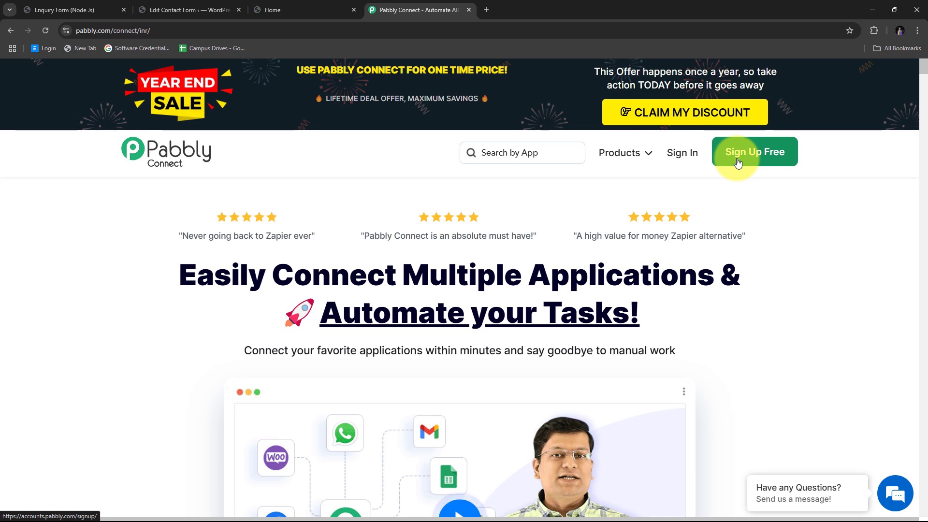
- Sign in to Pabbly Accounts and launch Pabbly Connect from its app card
click(682, 154)
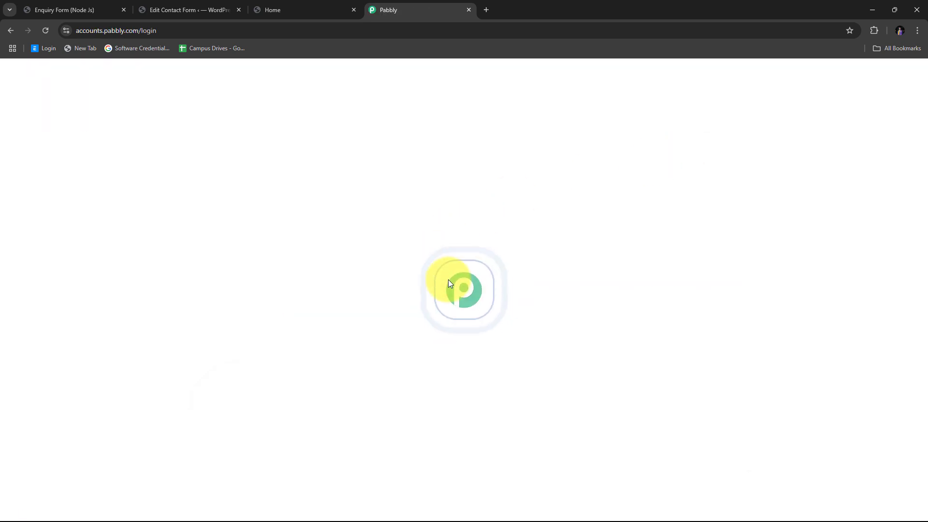
scroll(652, 275, down, 1)
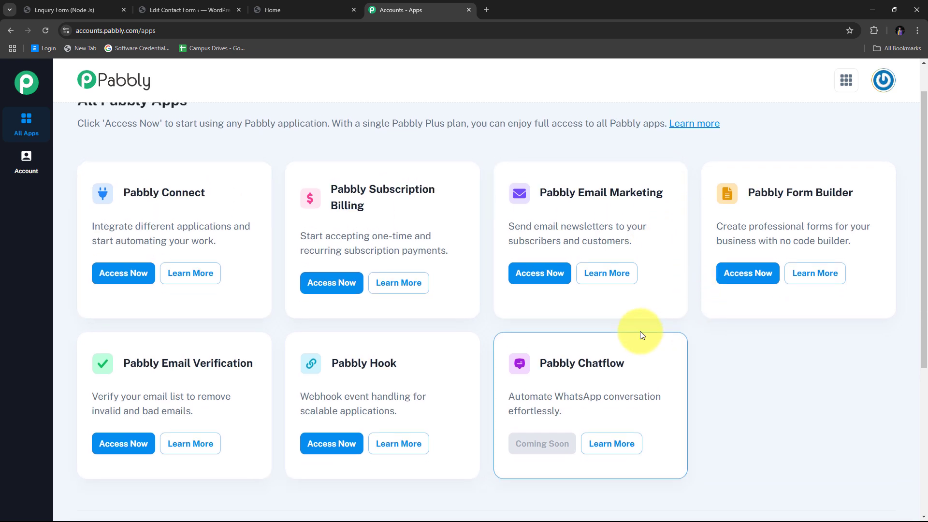
scroll(639, 331, up, 1)
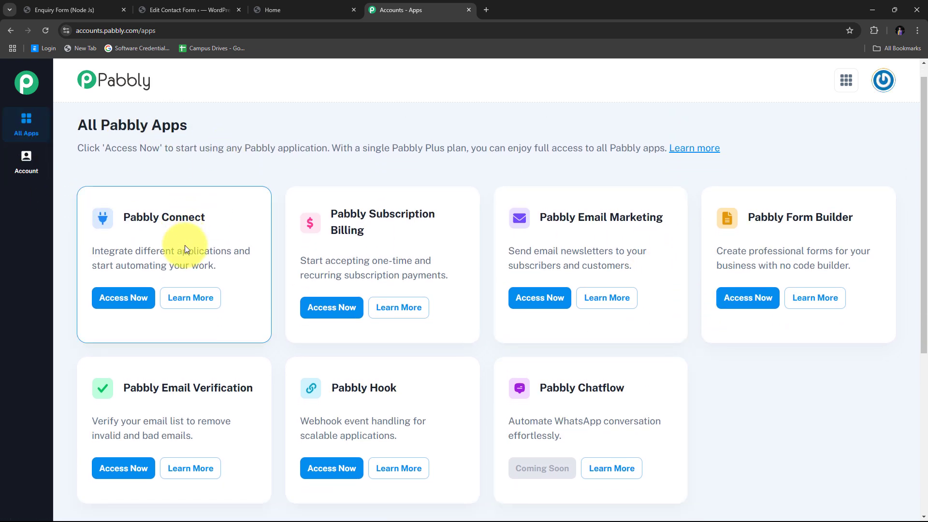
scroll(185, 245, down, 1)
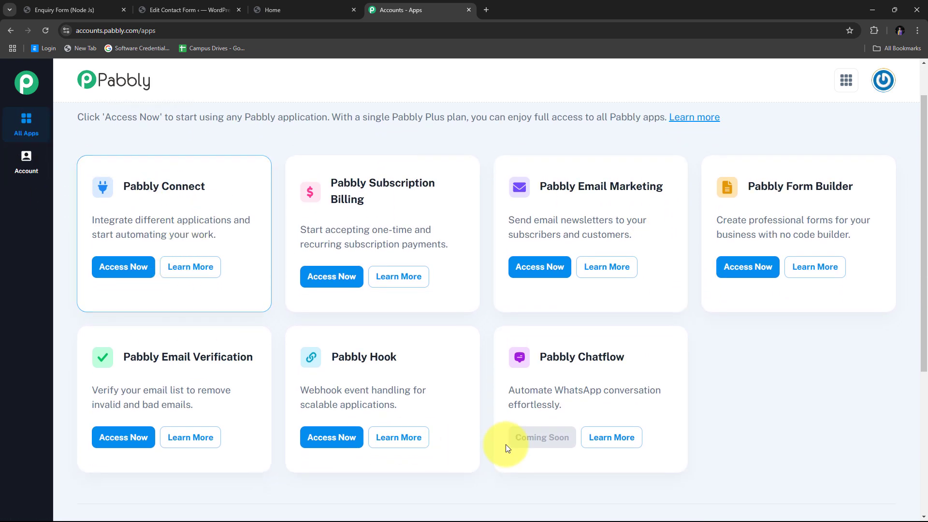
triple_click(262, 198)
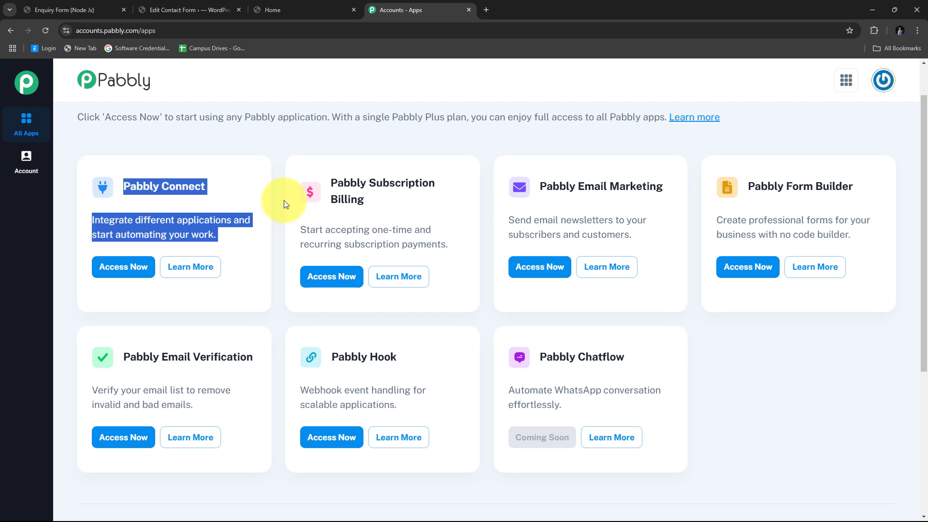
click(122, 269)
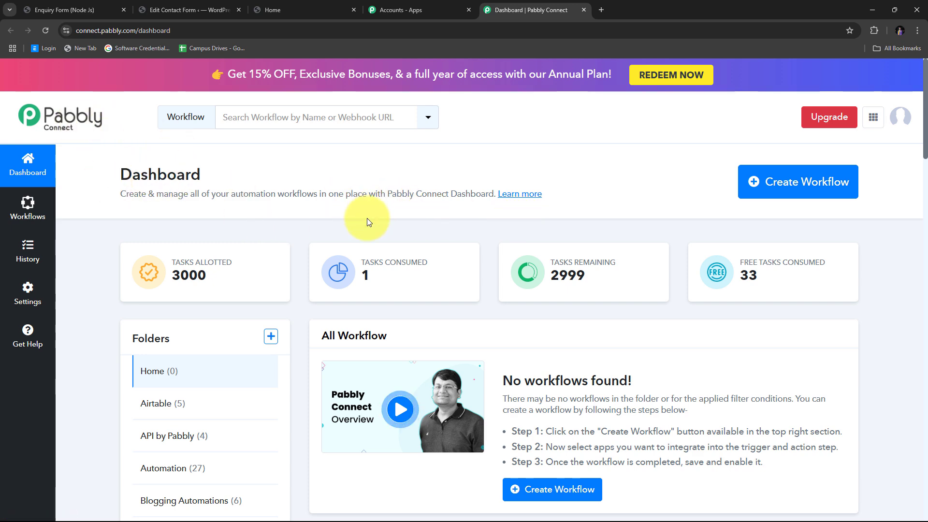
- Create the workflow 'Enroll Graphy User on Contact Form 7 Submission' inside the Automation folder
scroll(368, 218, down, 2)
scroll(369, 211, up, 2)
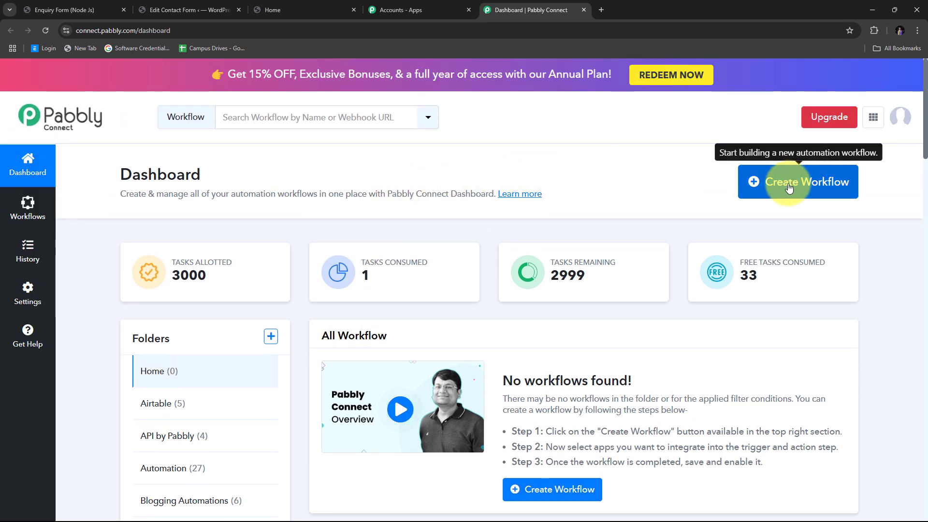
click(789, 186)
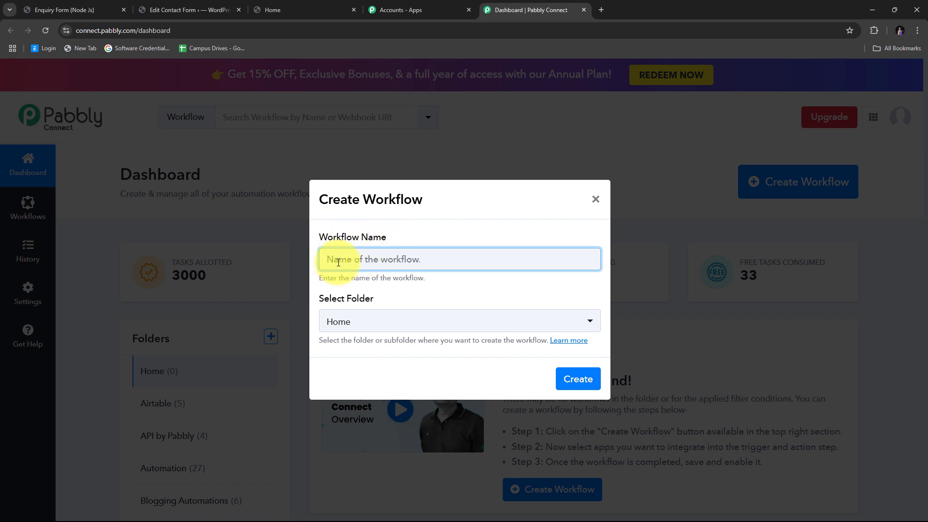
text(Enroll Graphy User on Contact Form 7 Submission)
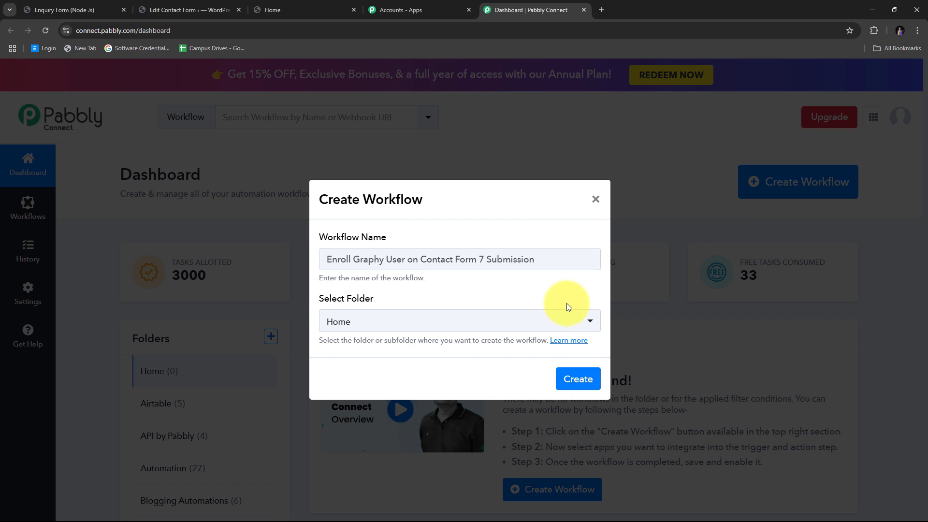
click(468, 324)
scroll(421, 190, down, 5)
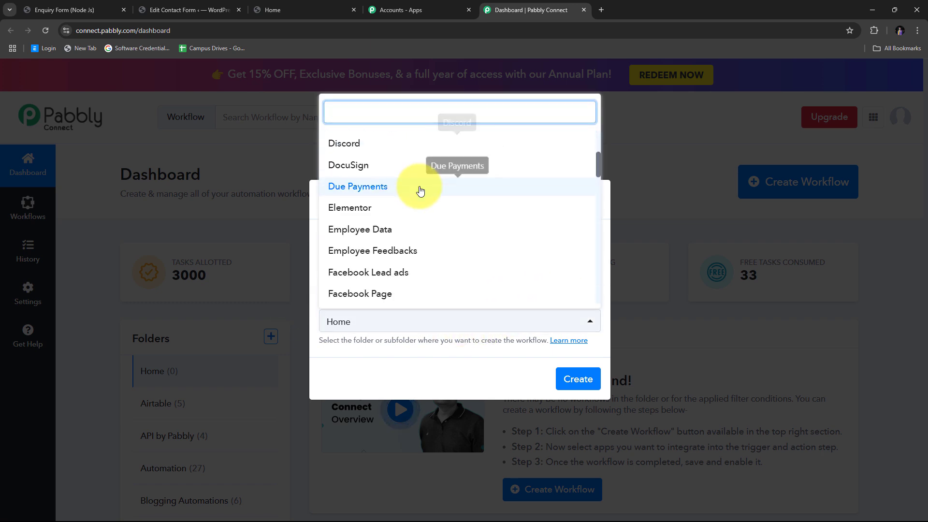
scroll(421, 190, down, 2)
scroll(420, 190, up, 10)
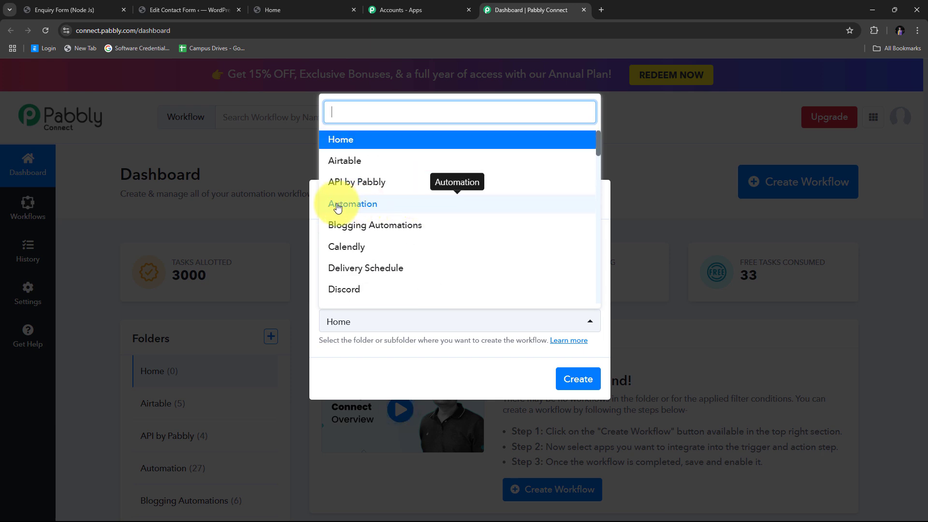
click(388, 207)
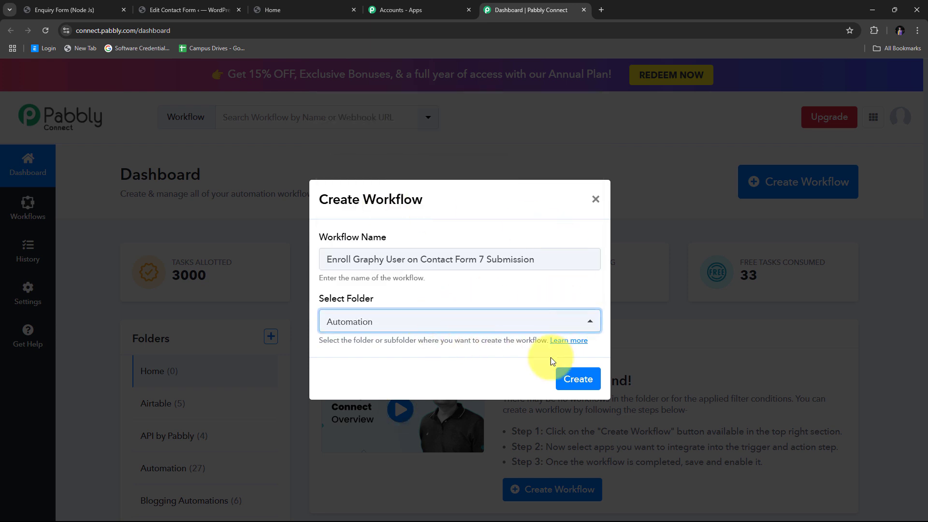
click(577, 380)
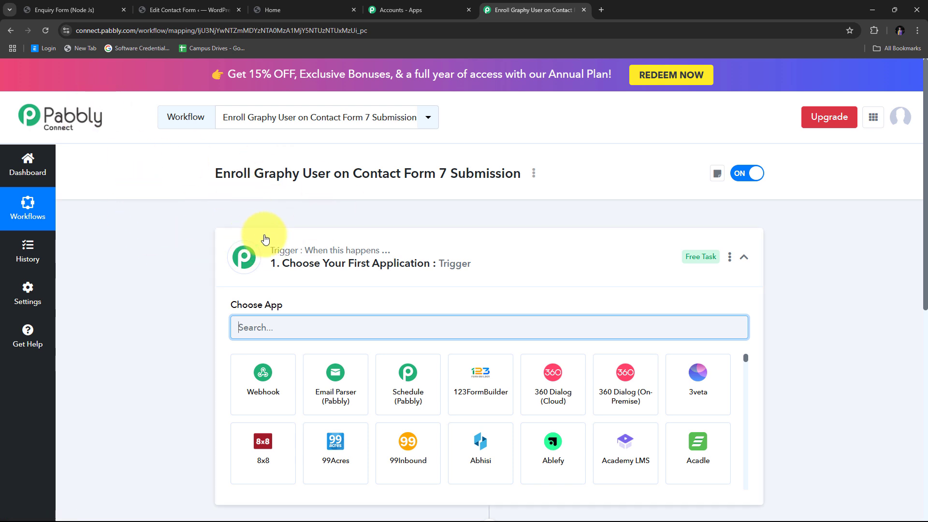
scroll(248, 234, down, 3)
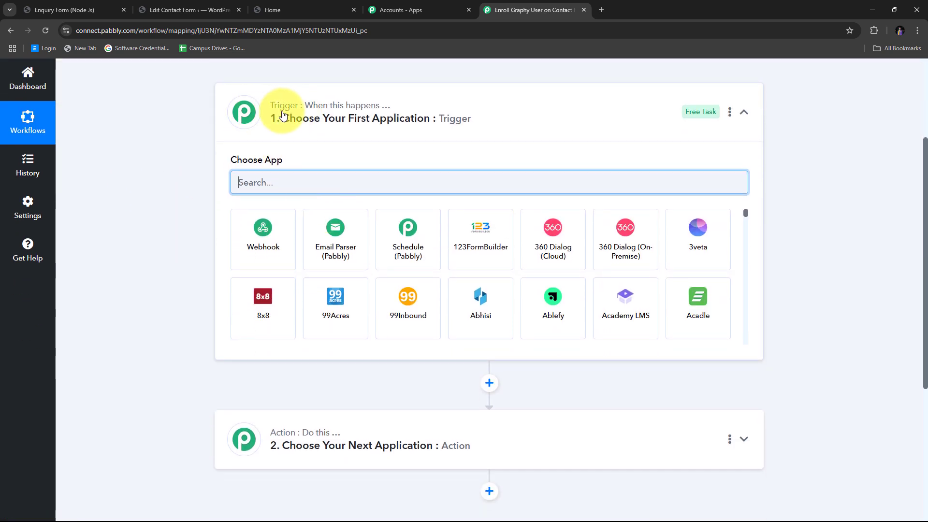
mouse_move(286, 432)
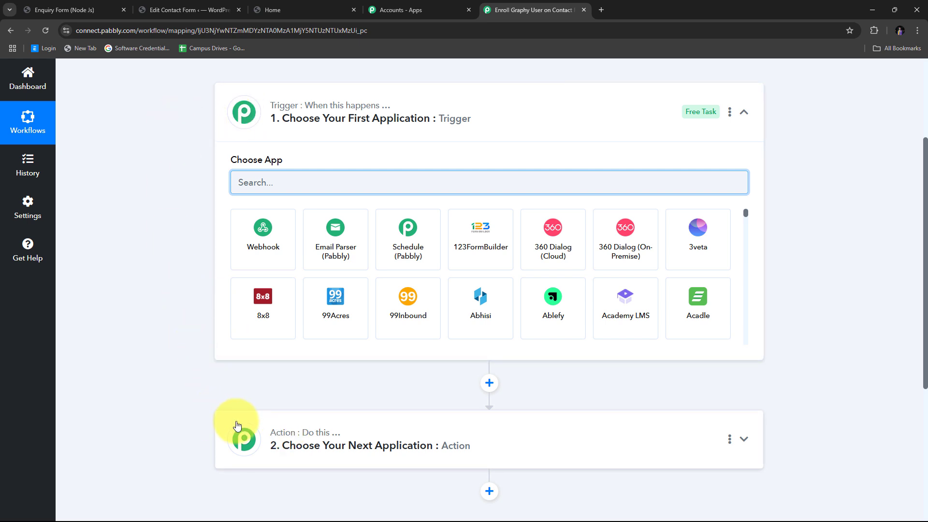
mouse_move(280, 105)
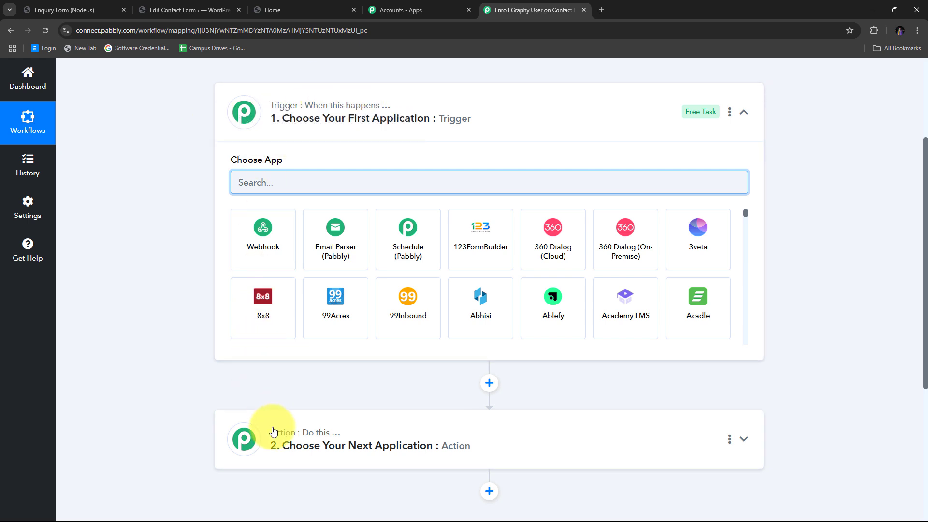
mouse_move(329, 422)
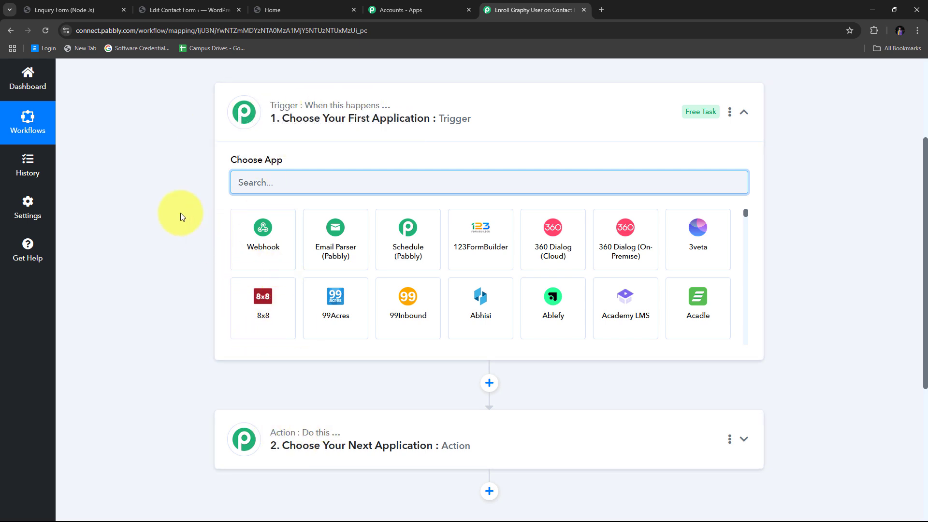
click(187, 134)
scroll(245, 164, up, 1)
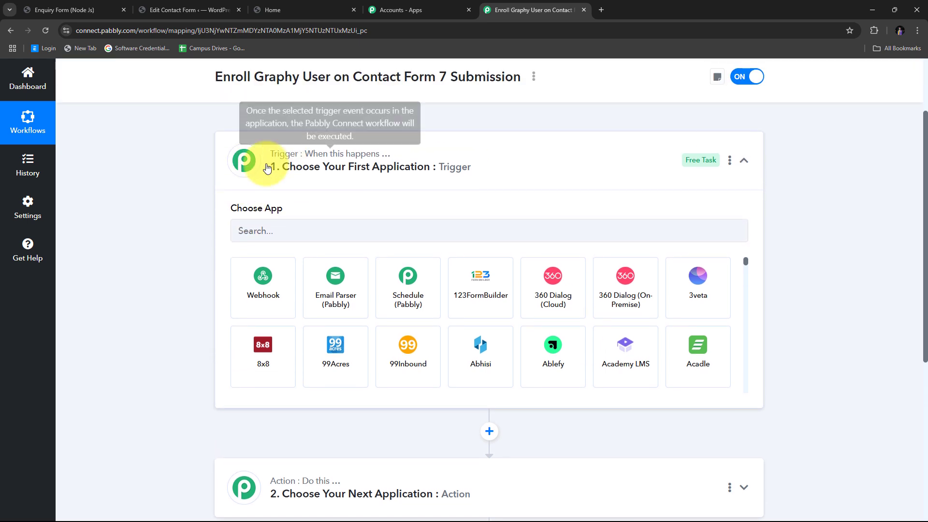
scroll(290, 166, down, 2)
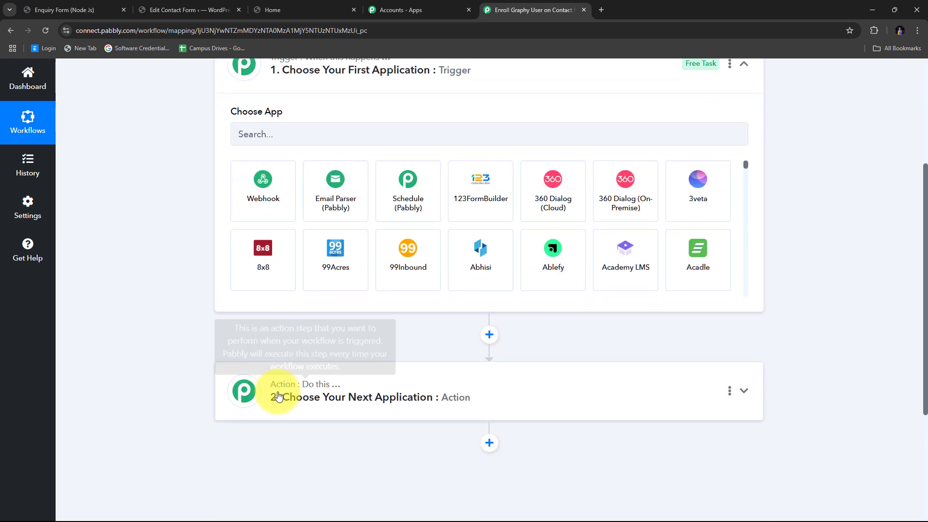
scroll(299, 405, up, 1)
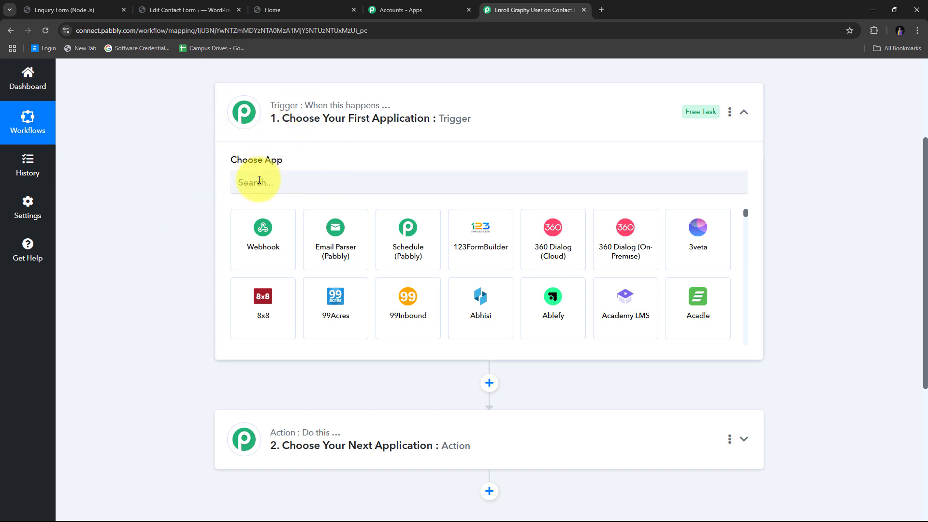
- Set the trigger app to Contact Form 7 with New Form Submission as the event
click(259, 180)
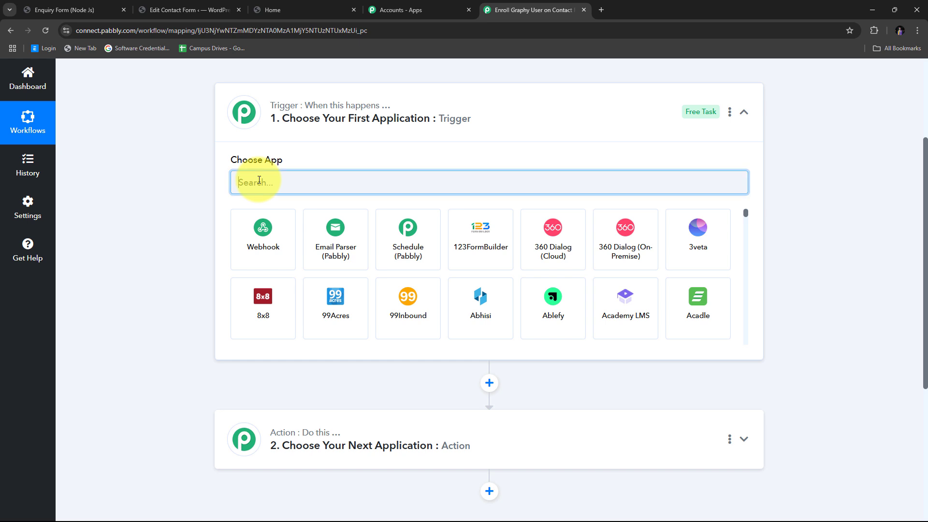
text(Contac)
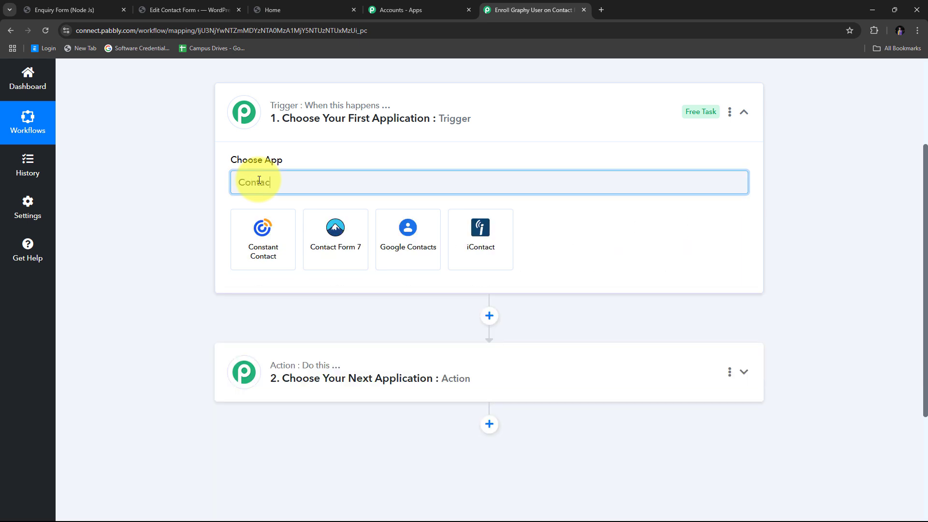
text(t Form 7)
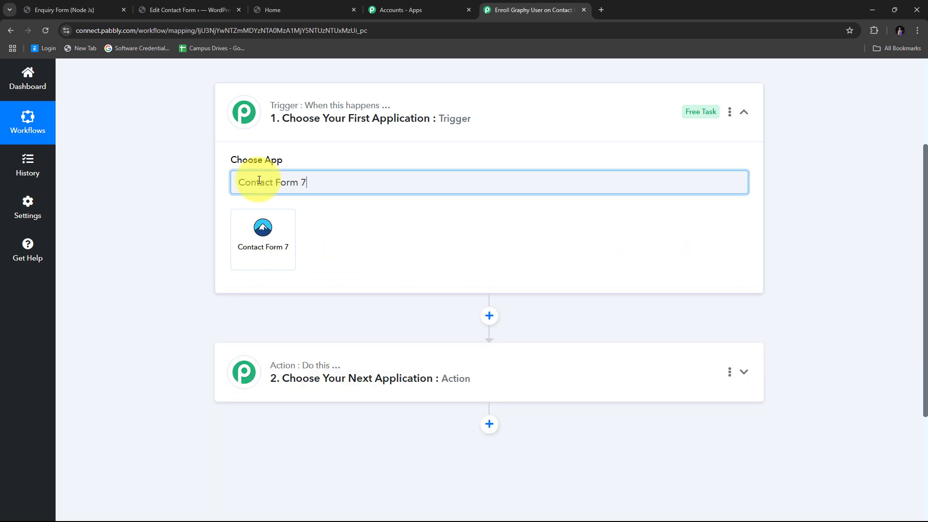
click(260, 240)
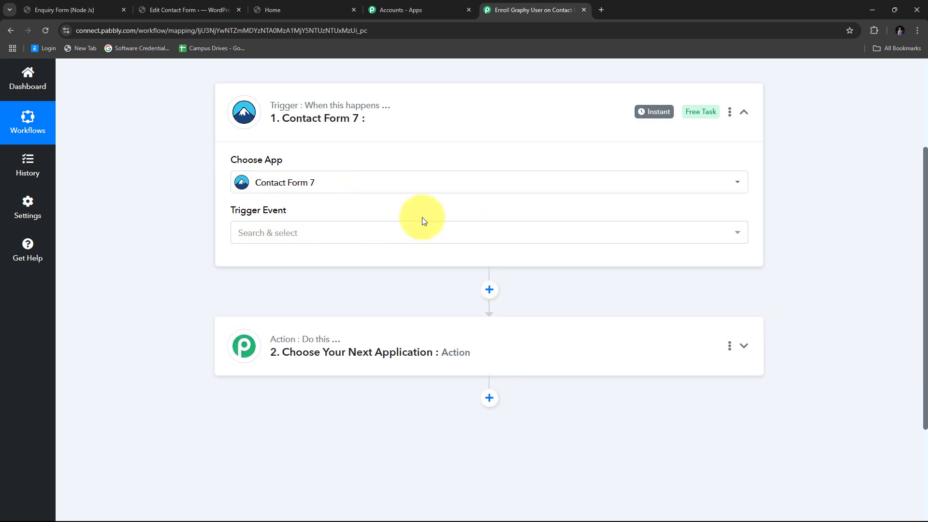
click(485, 235)
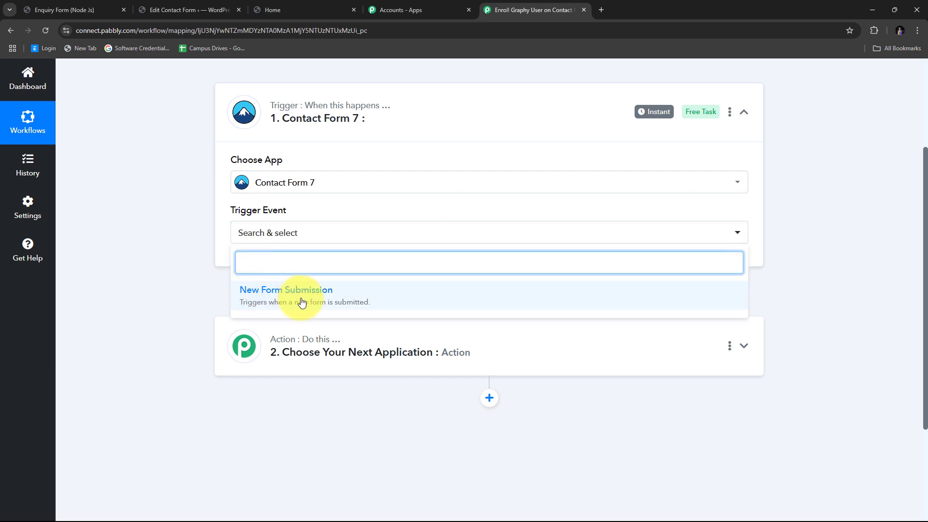
click(319, 302)
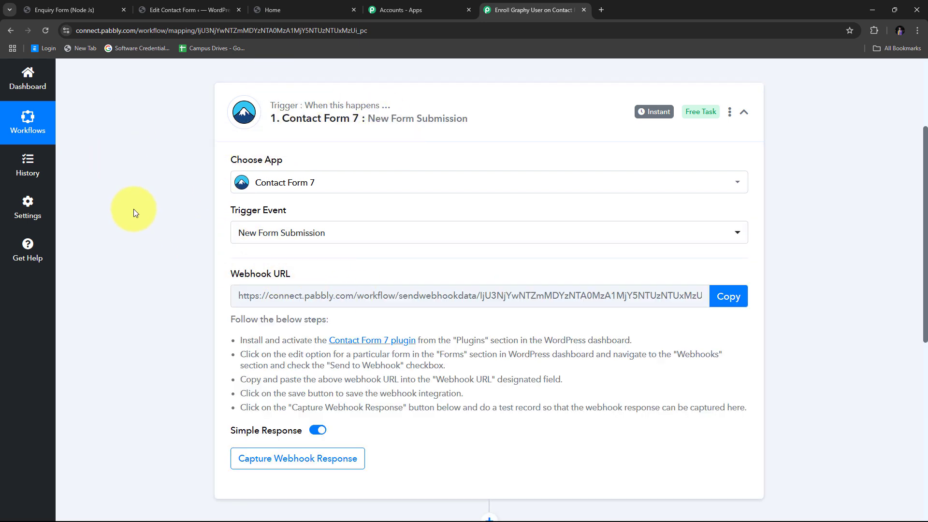
- Copy the trigger's webhook URL
scroll(191, 254, down, 1)
drag(218, 227, 317, 224)
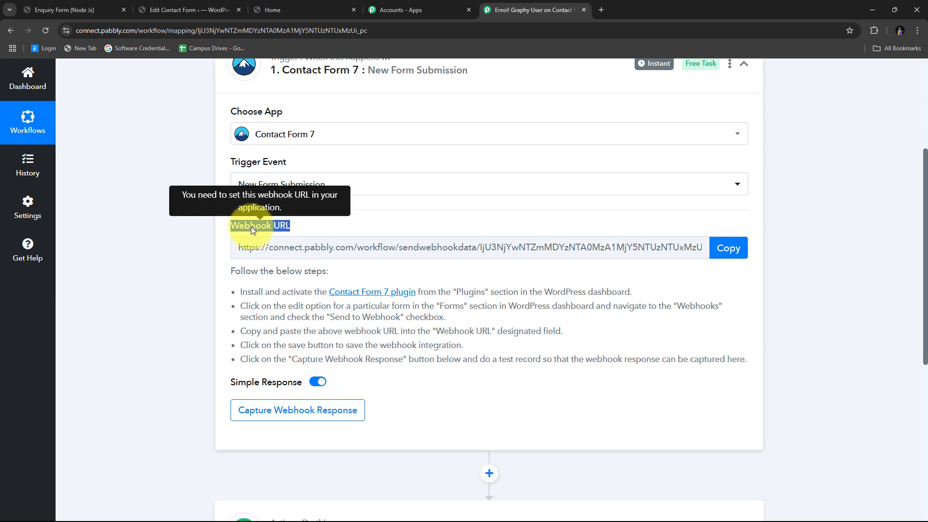
scroll(250, 226, up, 1)
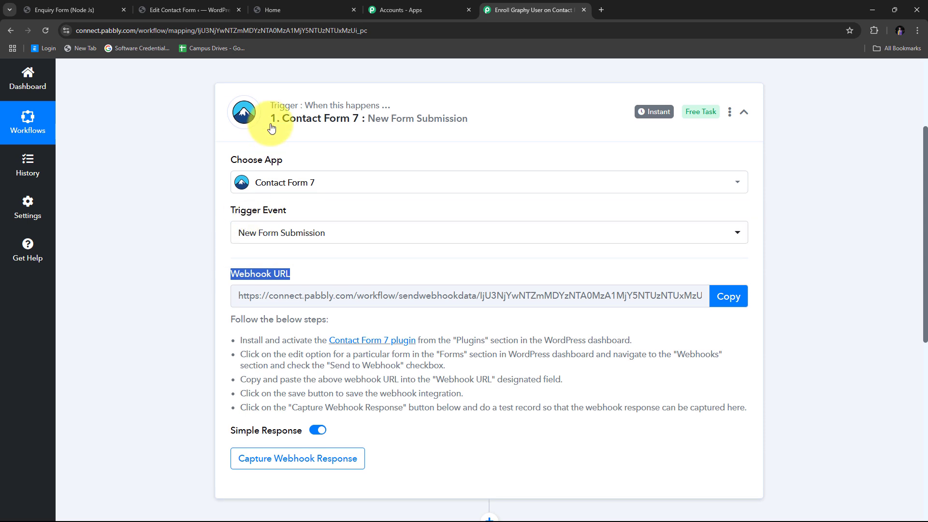
scroll(132, 212, down, 1)
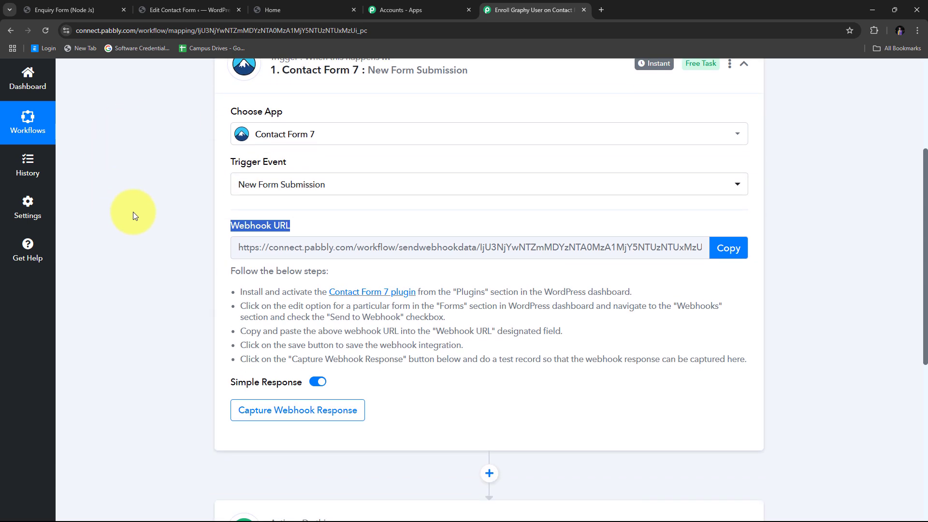
scroll(145, 174, down, 1)
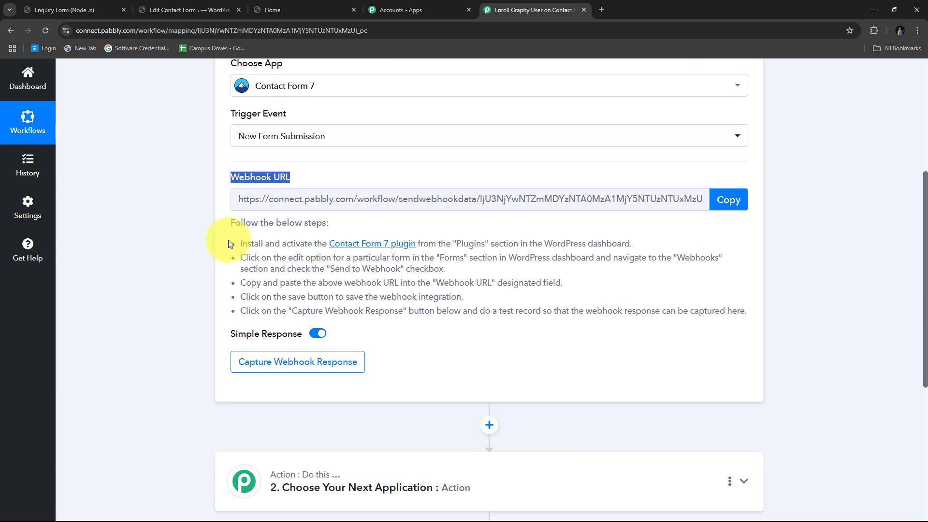
drag(228, 241, 767, 311)
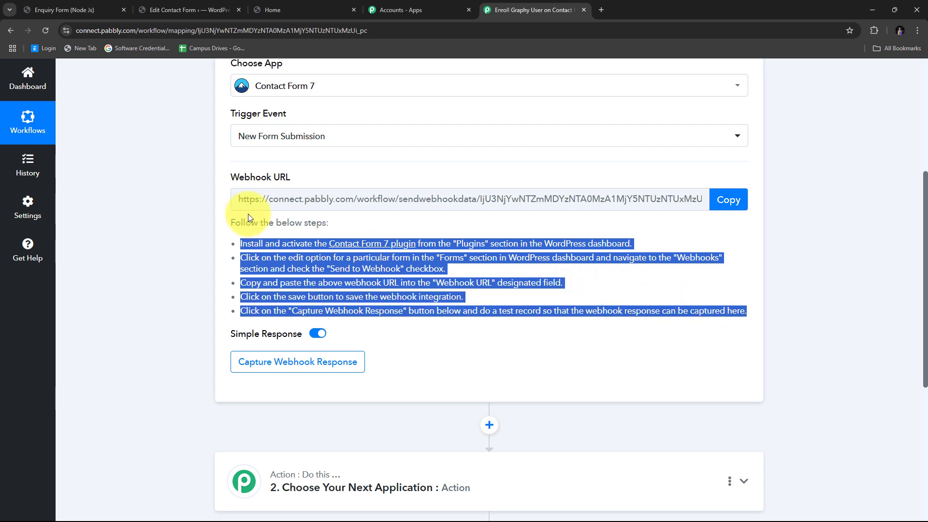
scroll(230, 214, up, 1)
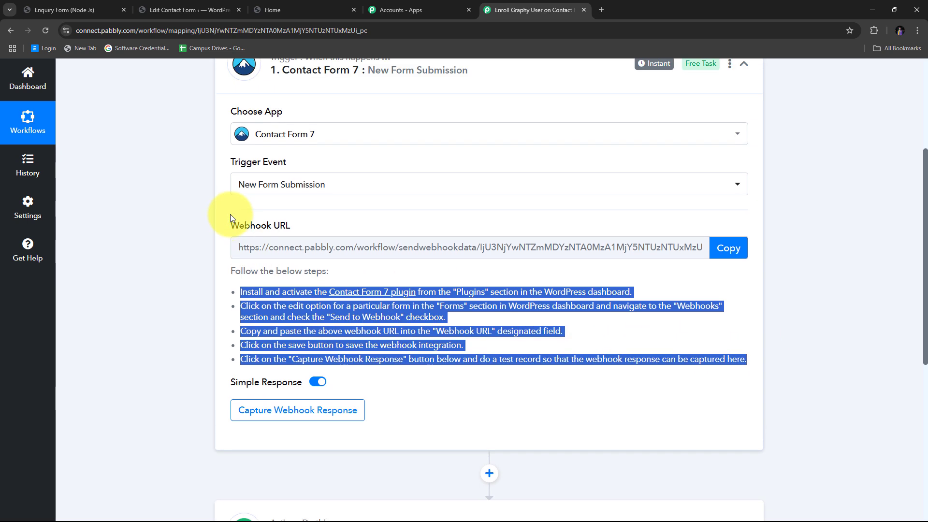
click(727, 248)
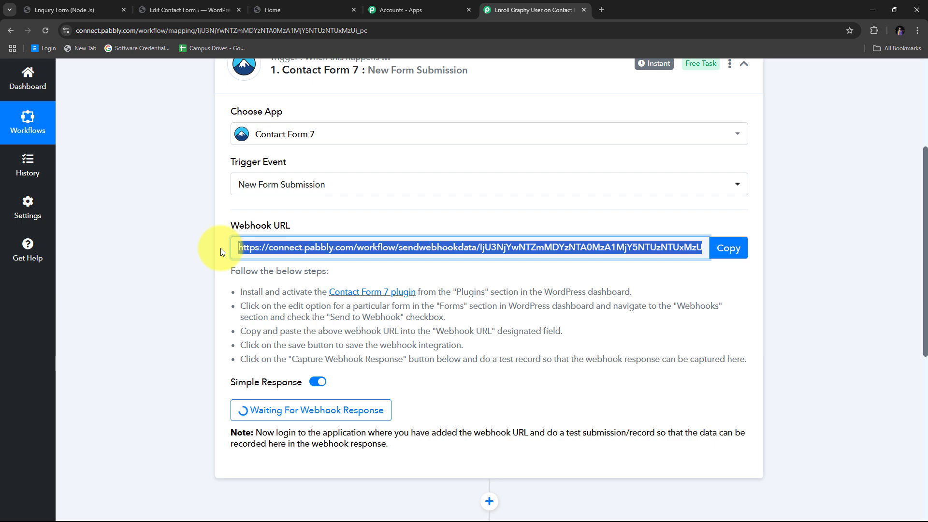
- Return to the Lead Inquiry Form editor to view its First name, Last name, Email and Phone fields
click(208, 9)
scroll(271, 208, up, 4)
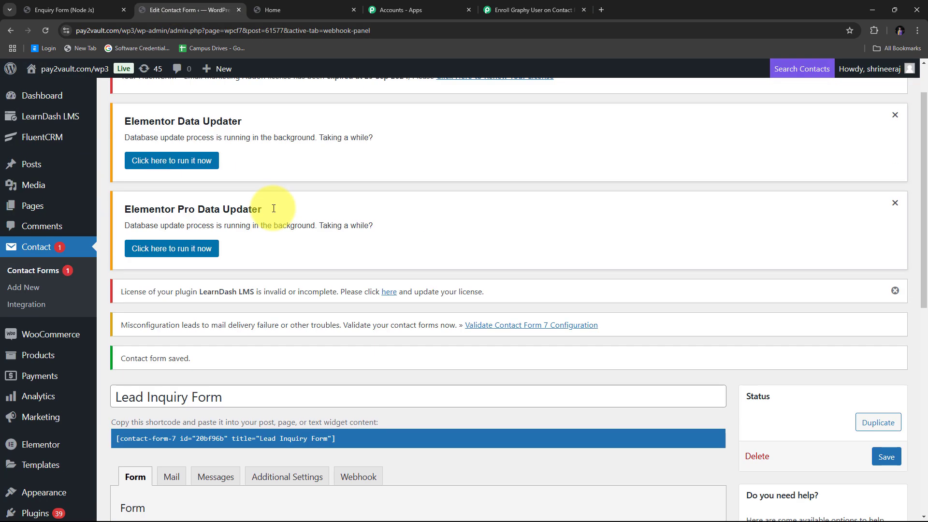
scroll(272, 208, up, 1)
scroll(273, 208, down, 8)
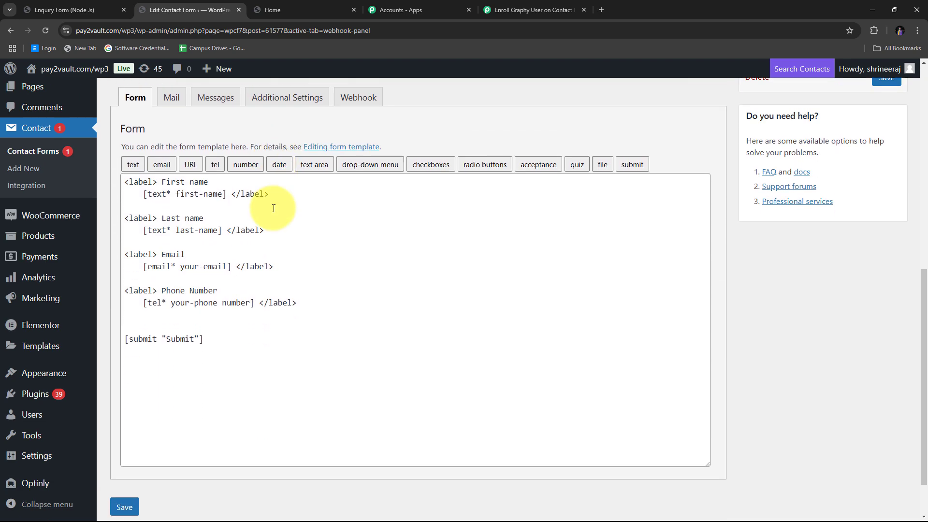
scroll(269, 241, up, 1)
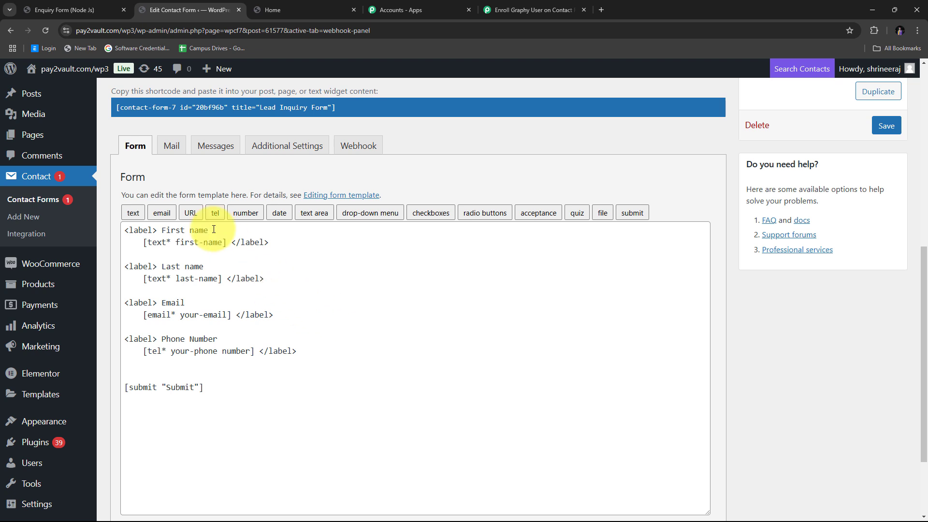
- Enable Send to Webhook on the form, paste in the Pabbly webhook URL, and save
click(358, 147)
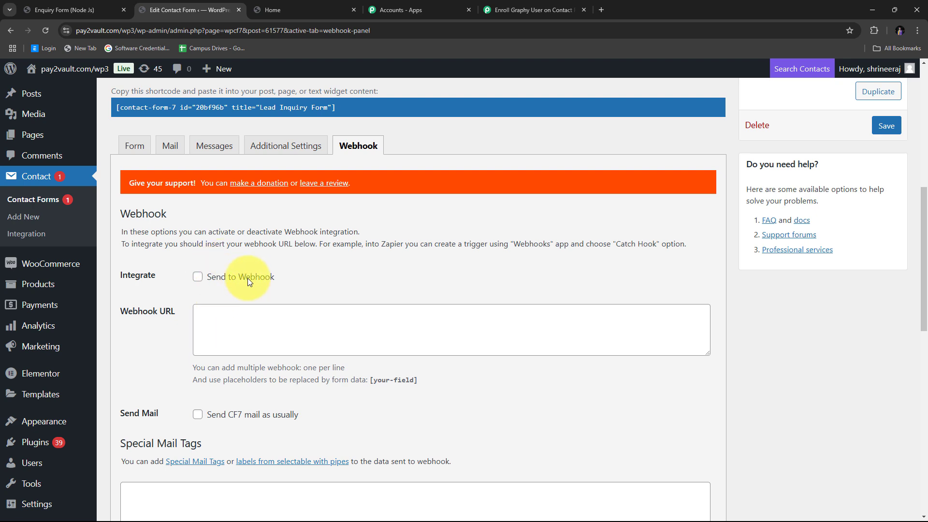
click(197, 276)
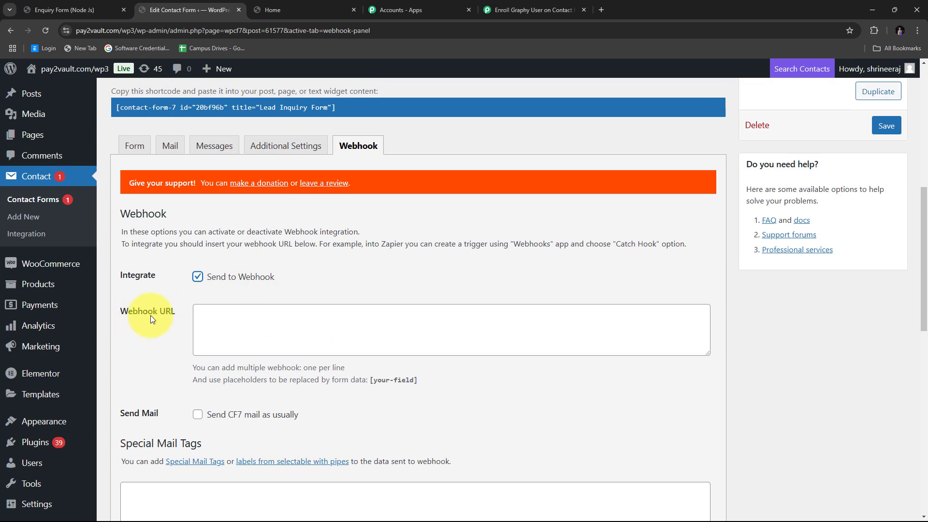
click(205, 316)
right_click(208, 315)
click(220, 204)
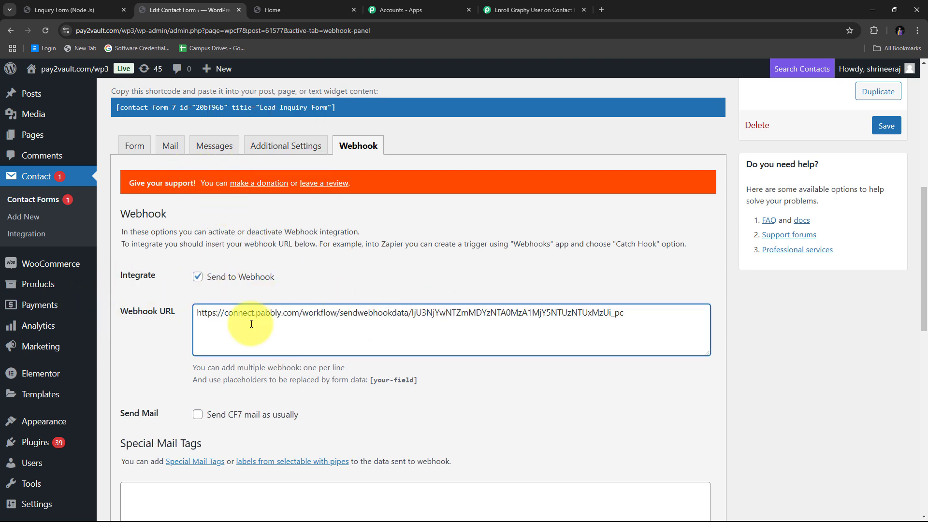
scroll(580, 309, up, 2)
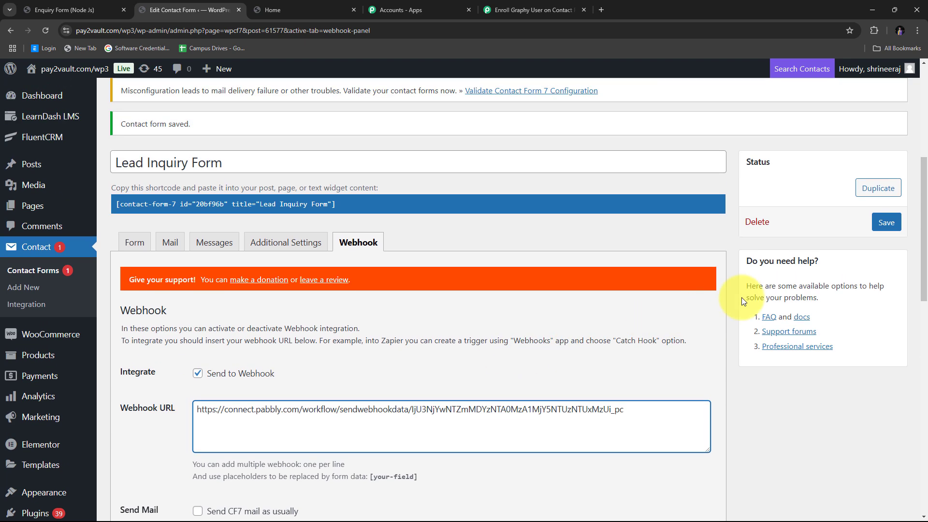
click(886, 224)
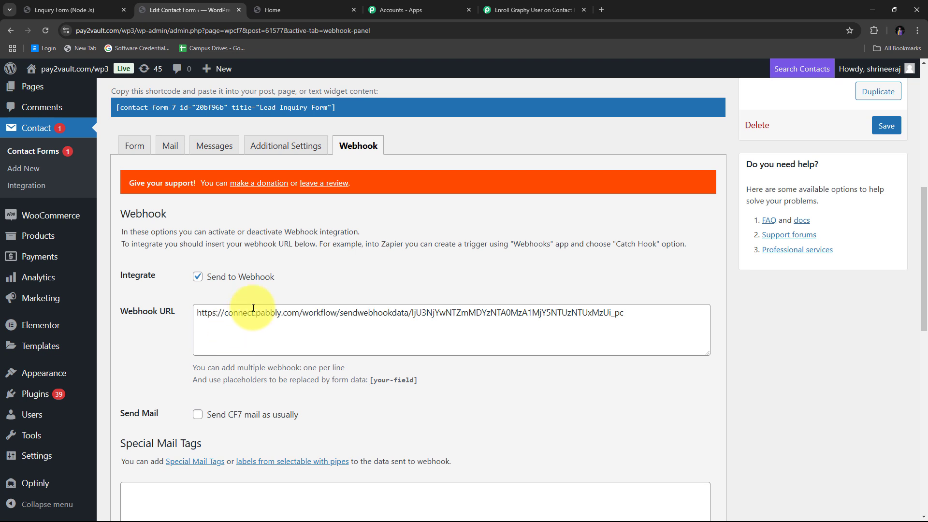
- Return to the Pabbly workflow and confirm the trigger shows Waiting For Webhook Response
click(537, 9)
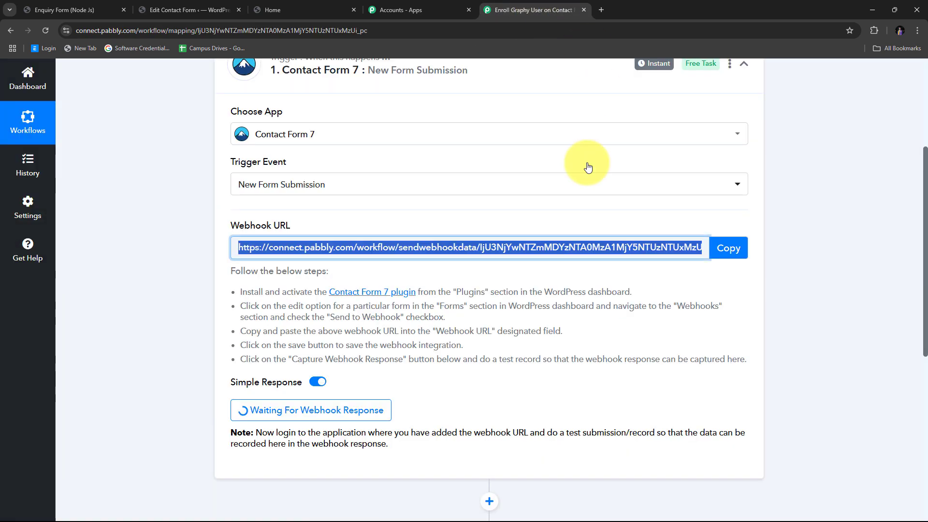
scroll(515, 209, down, 1)
scroll(526, 198, down, 2)
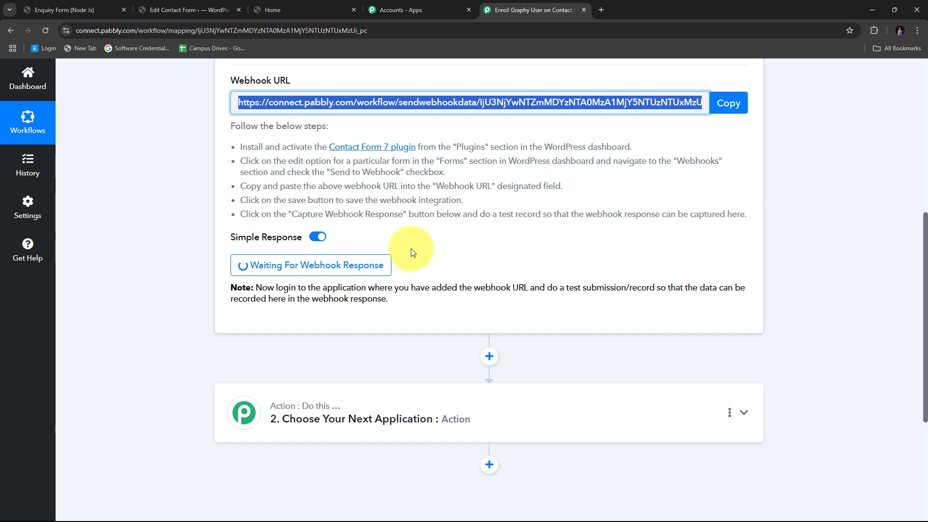
- On the Enquiry Form (Node Js) page, enter a dummy first name, last name and e-mail address
click(94, 12)
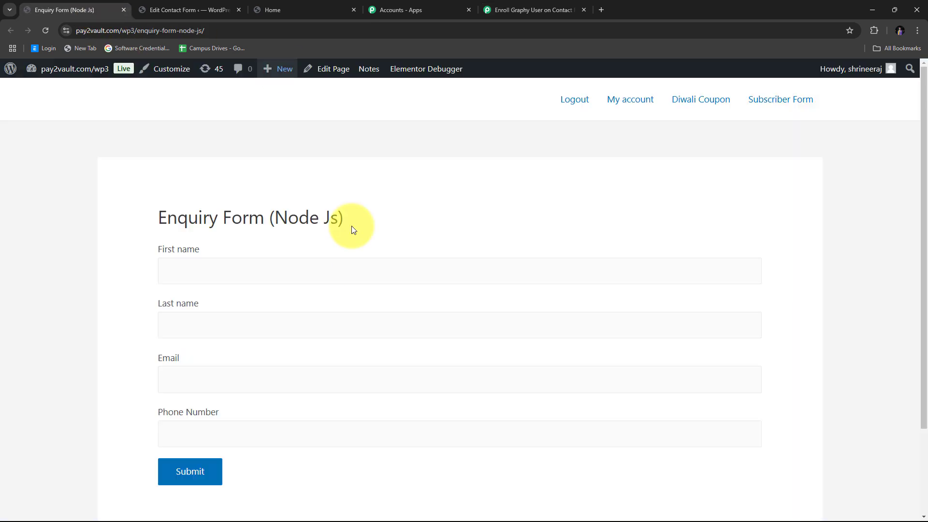
scroll(410, 223, down, 1)
scroll(411, 224, up, 1)
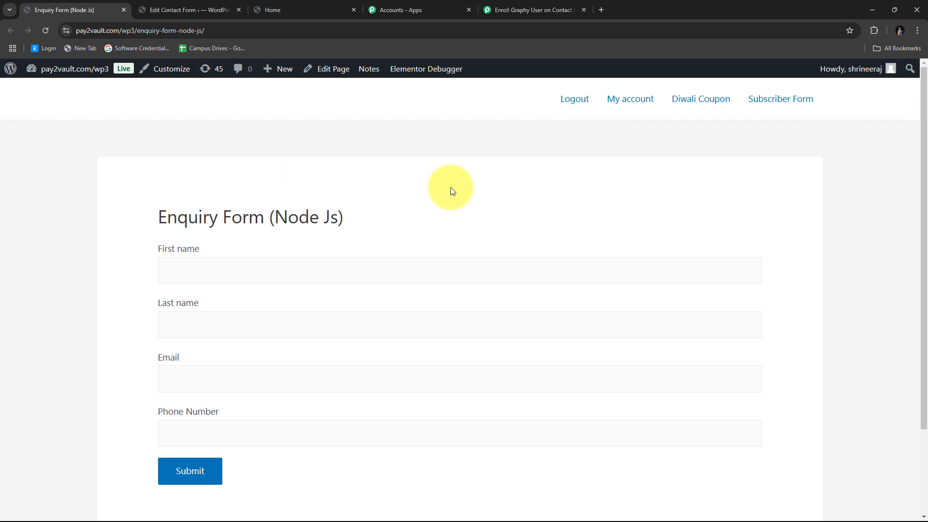
scroll(451, 191, down, 1)
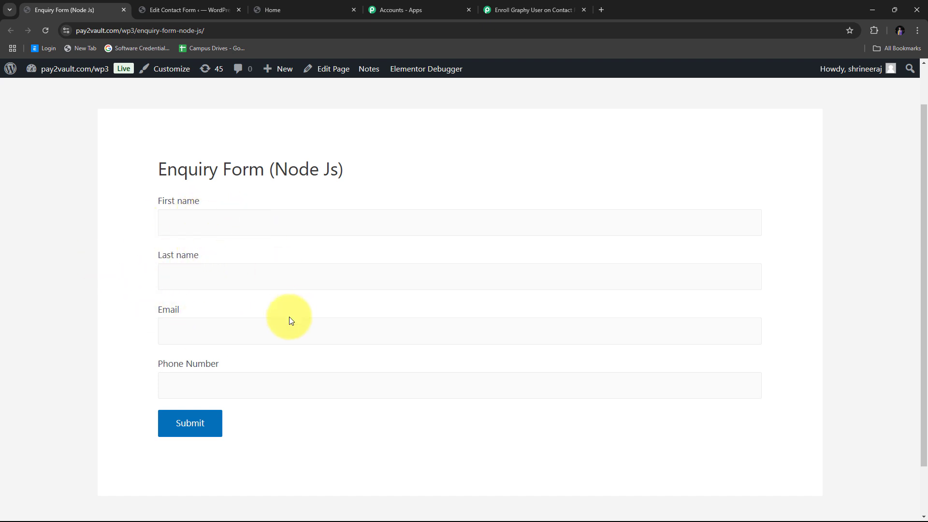
click(192, 221)
text(Dummy)
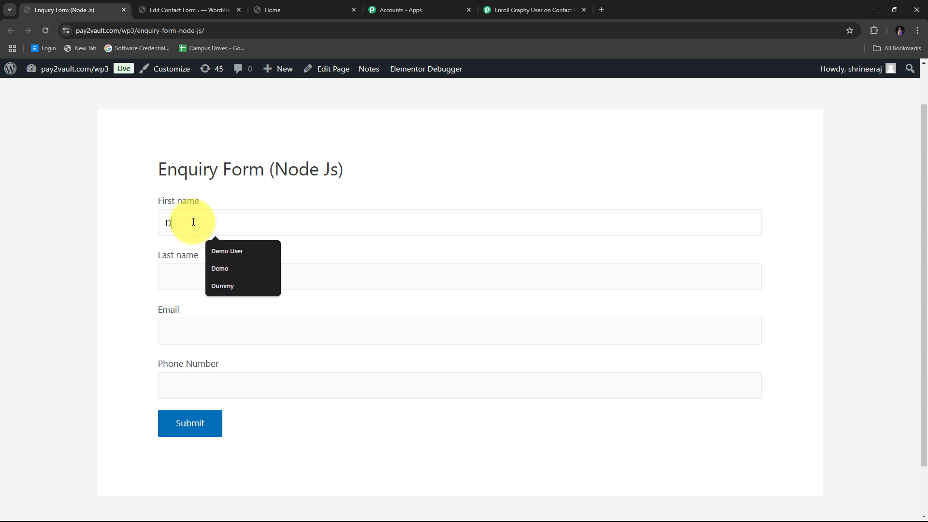
key(Tab)
text(User)
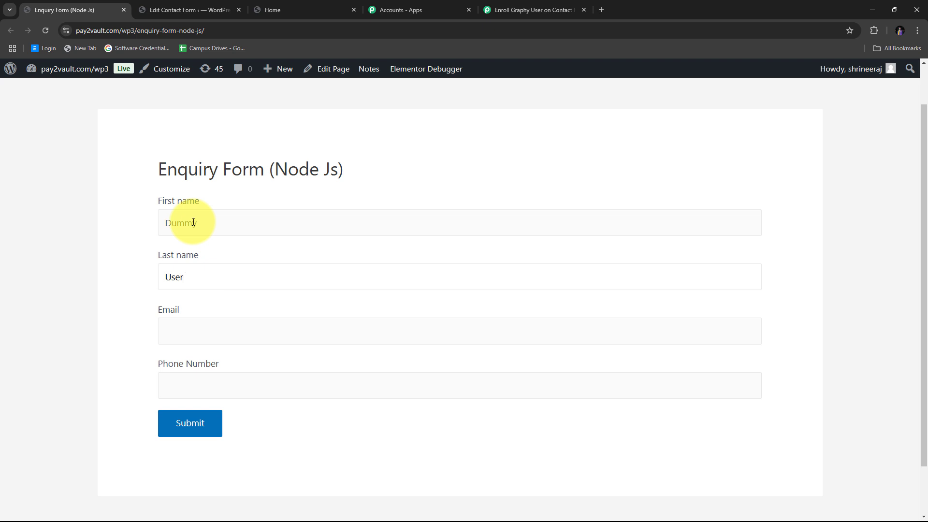
key(Tab)
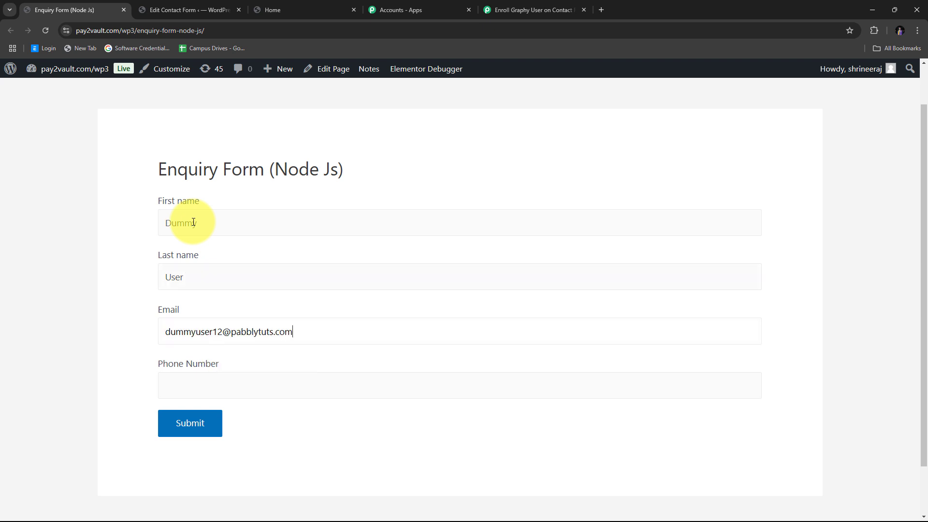
- Add a test phone number and submit the enquiry
scroll(300, 328, down, 1)
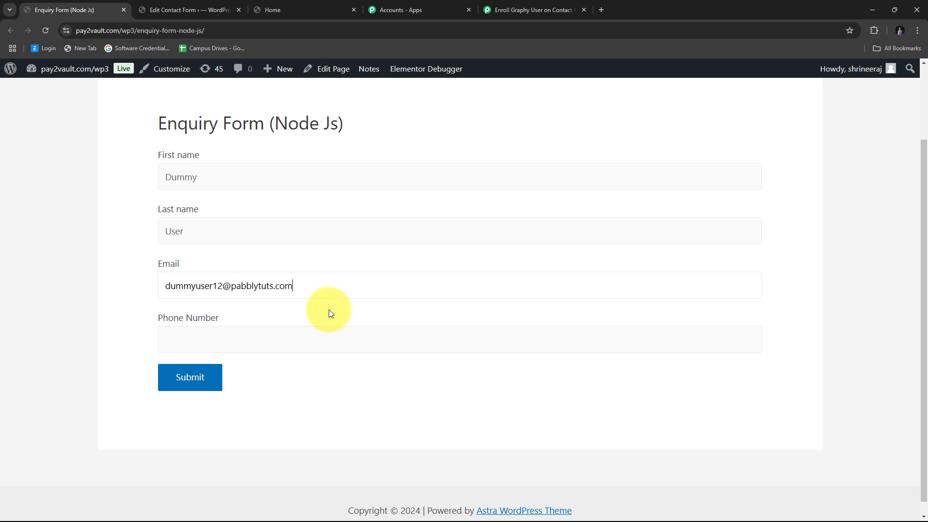
click(210, 336)
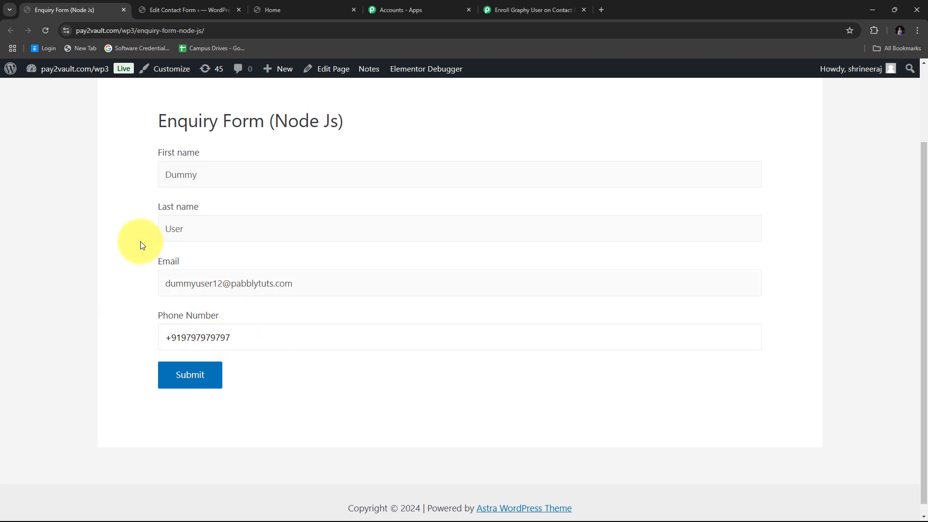
scroll(140, 242, down, 1)
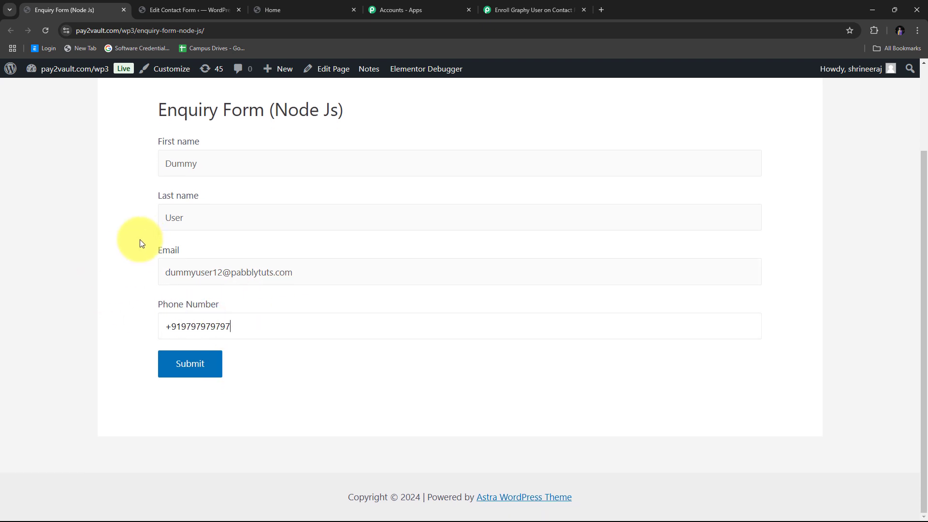
click(184, 366)
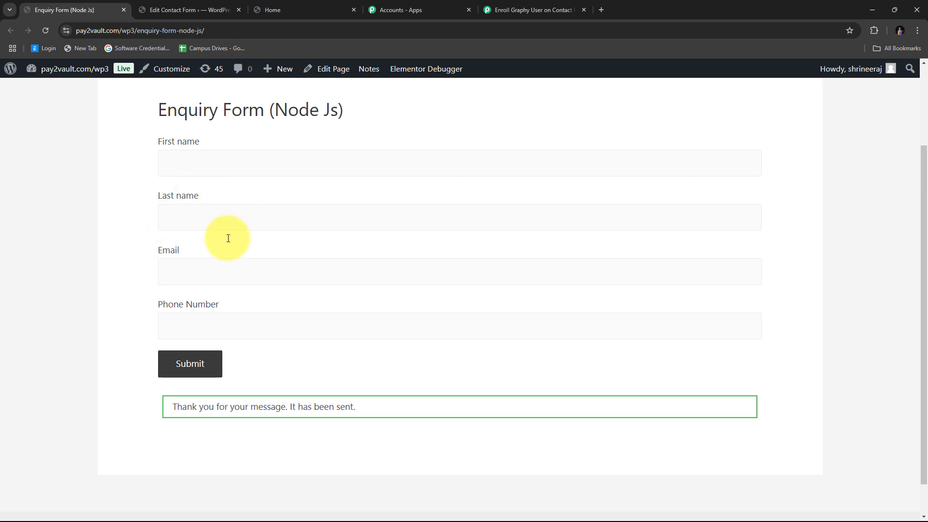
- Inspect captured Response A, checking its first name, last name, e-mail and phone values
click(526, 6)
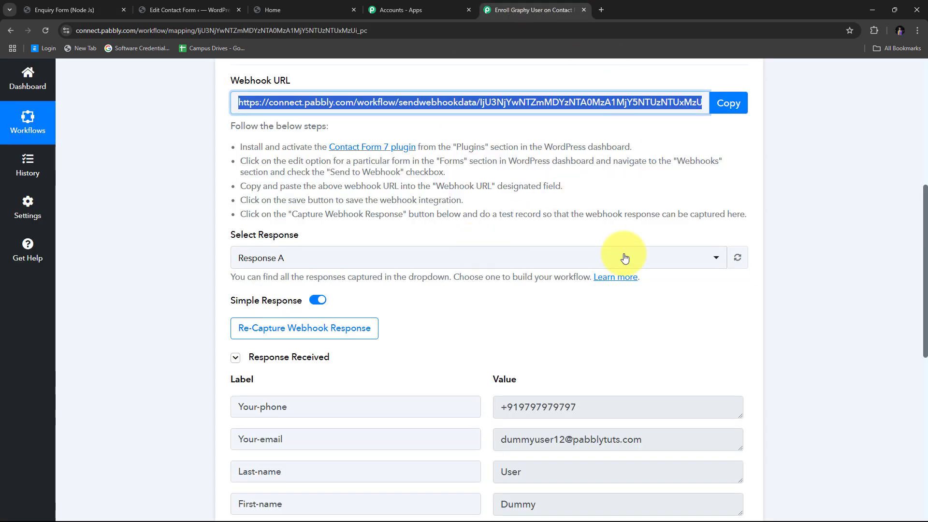
scroll(763, 250, down, 3)
scroll(797, 230, up, 2)
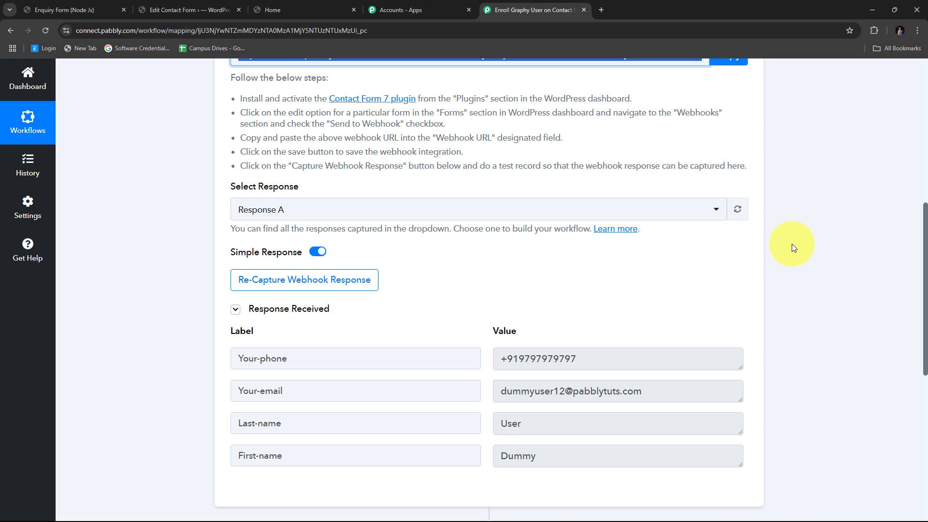
scroll(304, 269, down, 2)
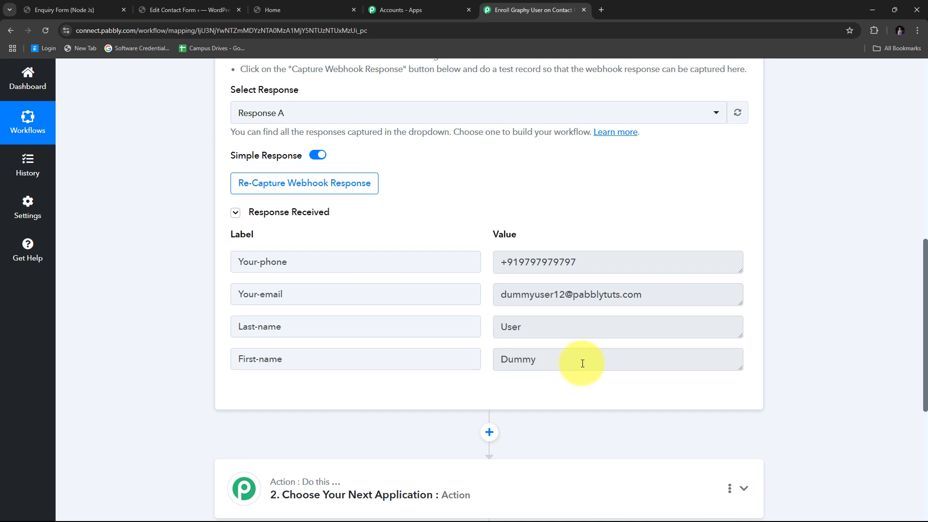
drag(586, 362, 479, 366)
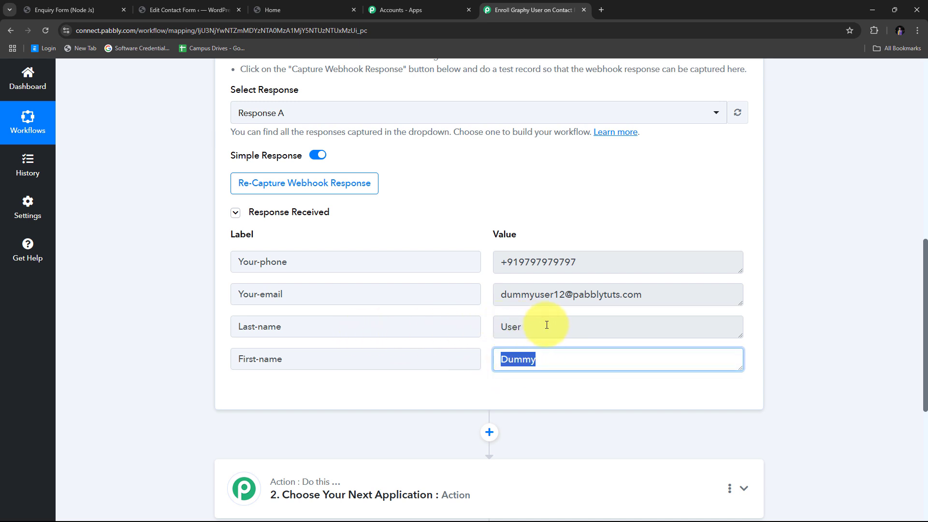
drag(548, 323, 459, 331)
drag(669, 293, 443, 297)
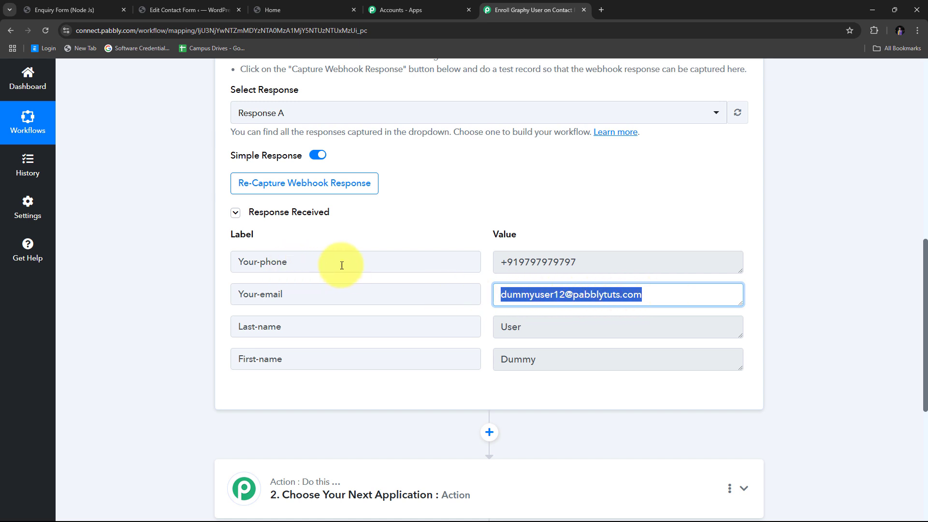
drag(625, 266, 466, 265)
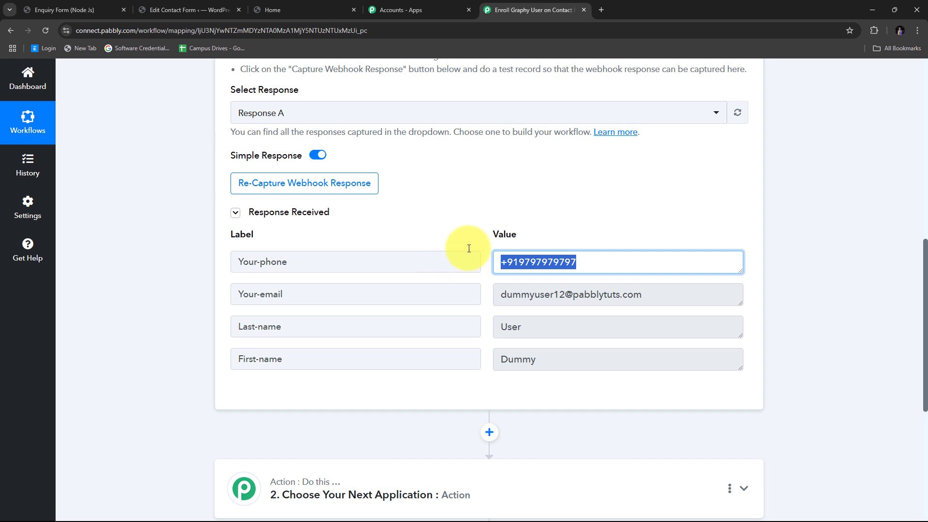
click(447, 203)
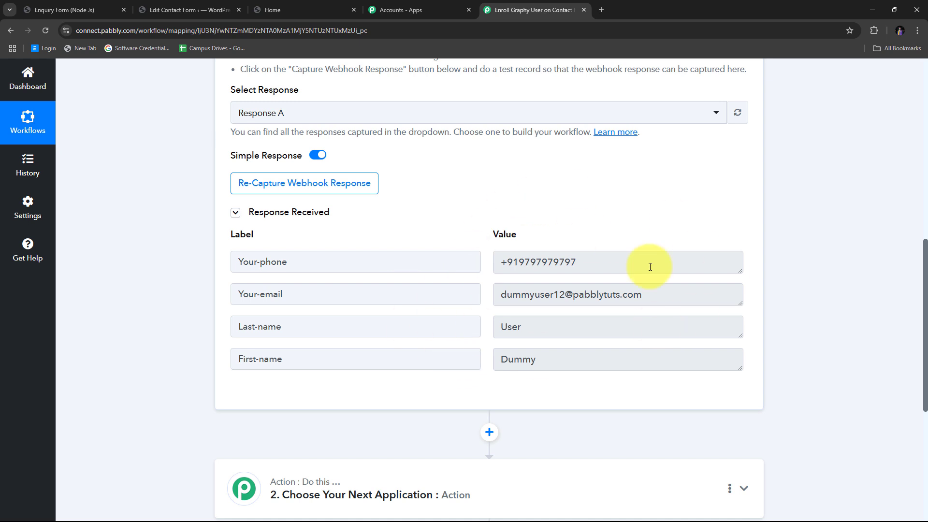
scroll(811, 237, down, 3)
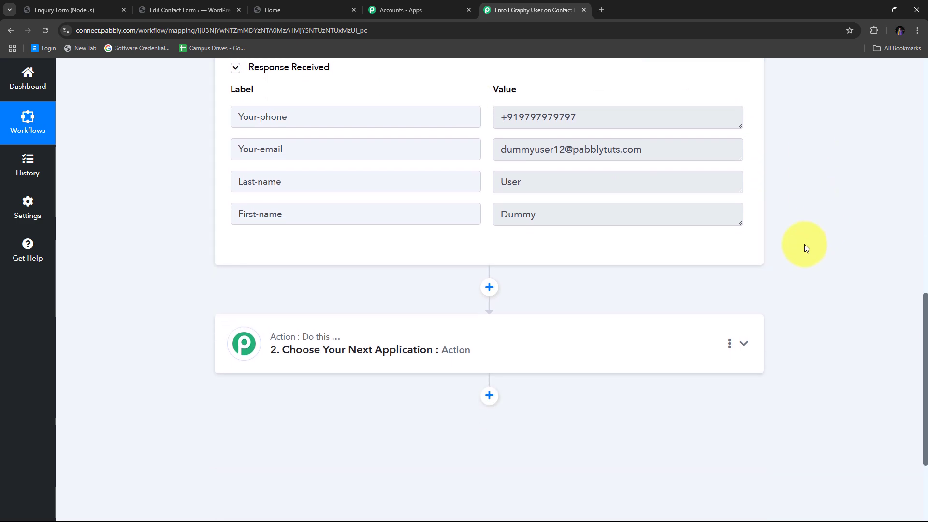
- Set the workflow's action step to the Graphy app with the Create Learners action event
click(755, 344)
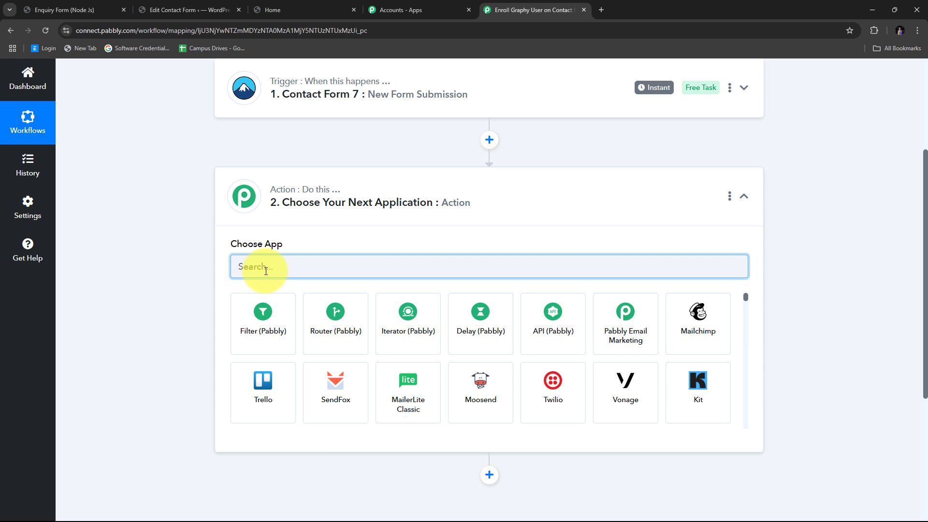
text(Gra)
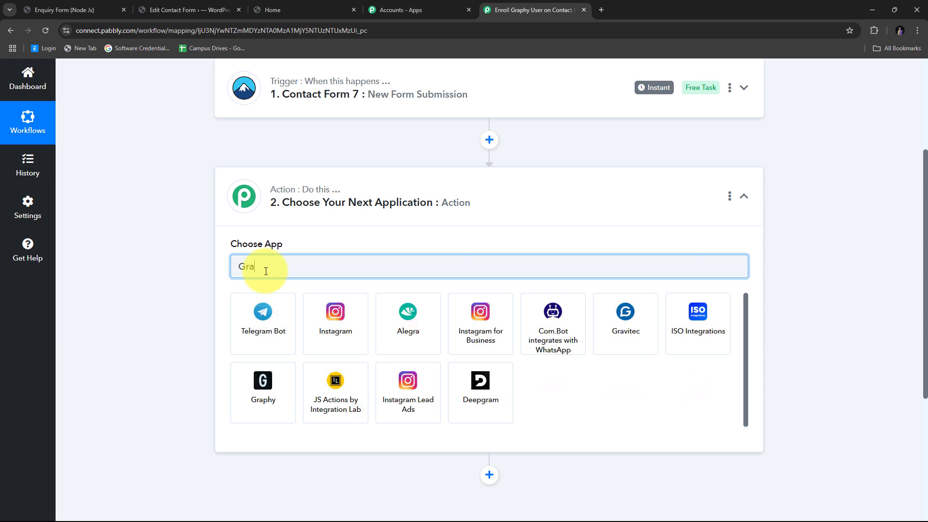
text(phy)
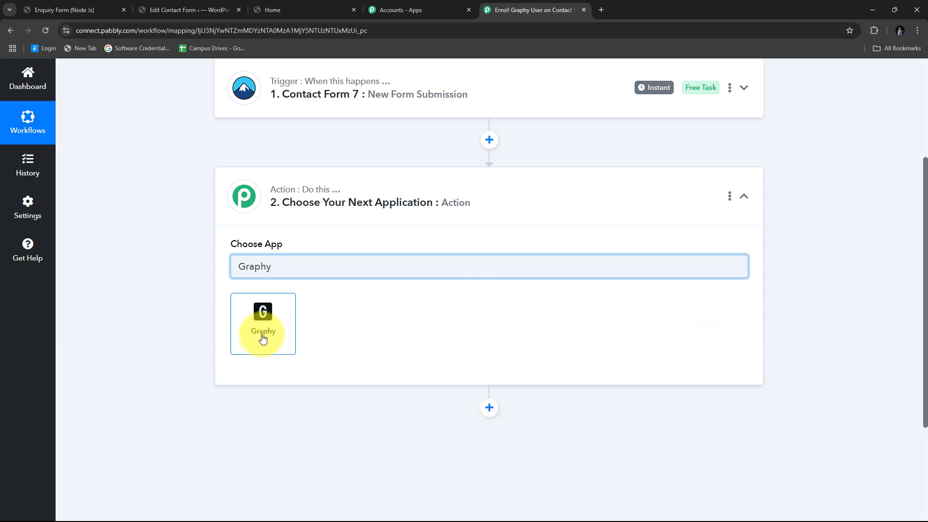
click(272, 319)
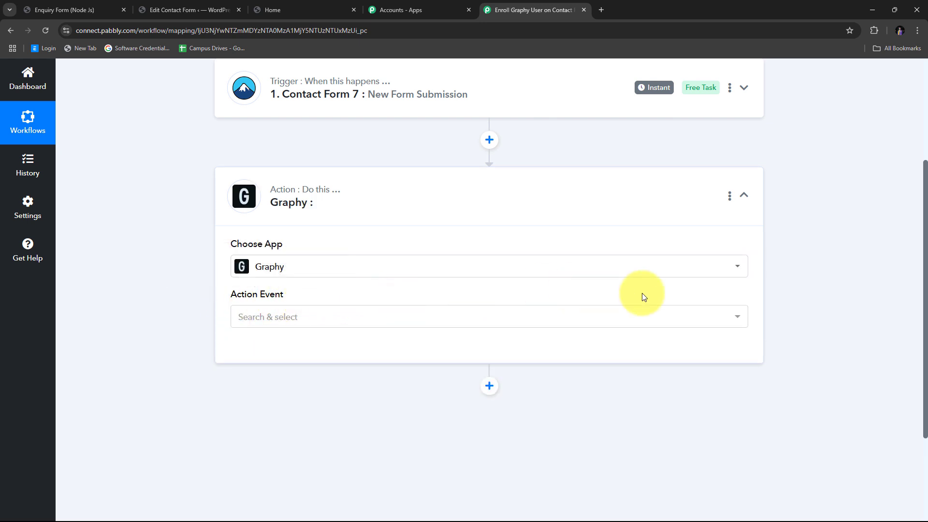
click(625, 324)
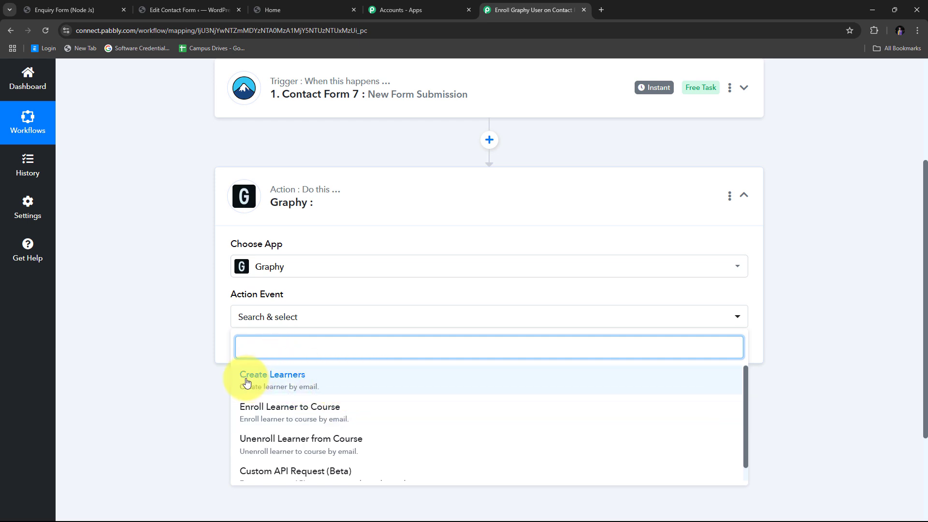
click(291, 381)
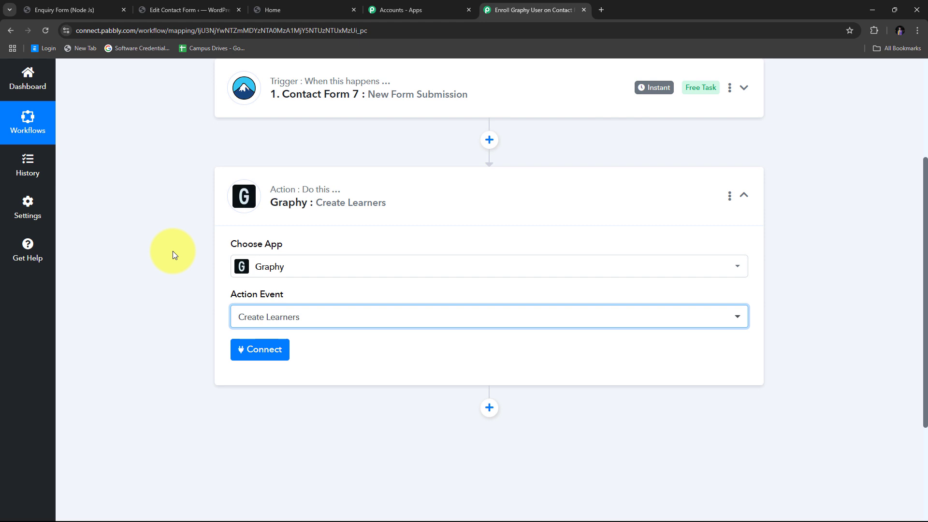
- Start a new Graphy connection, Graphy #10, and switch to the Graphy home dashboard
click(265, 358)
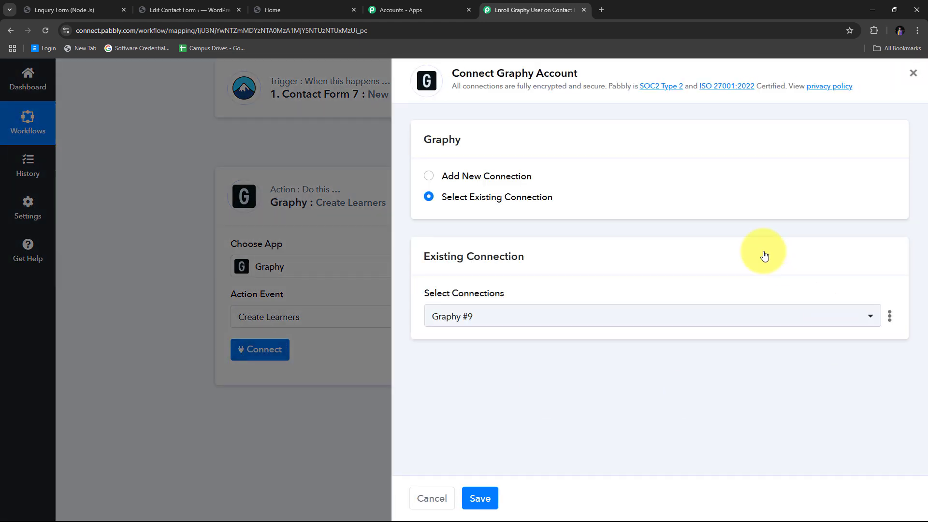
click(453, 177)
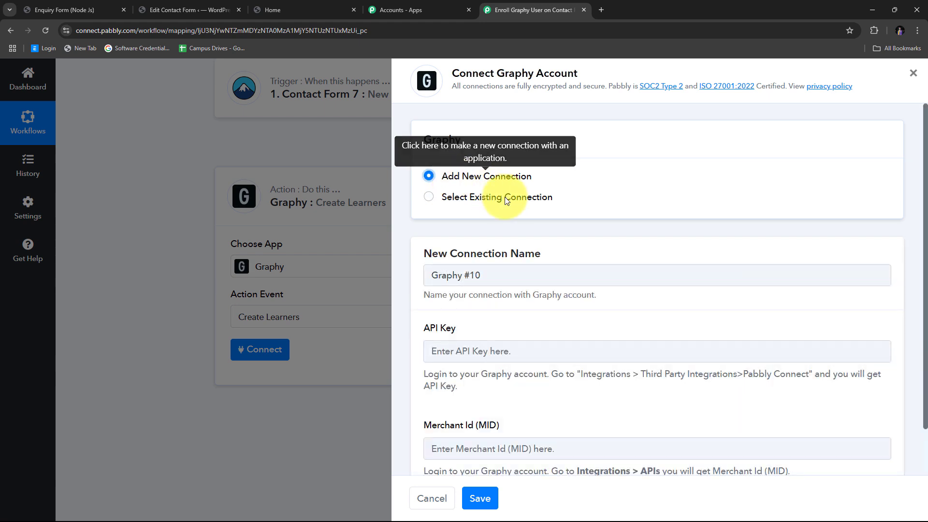
scroll(504, 196, down, 1)
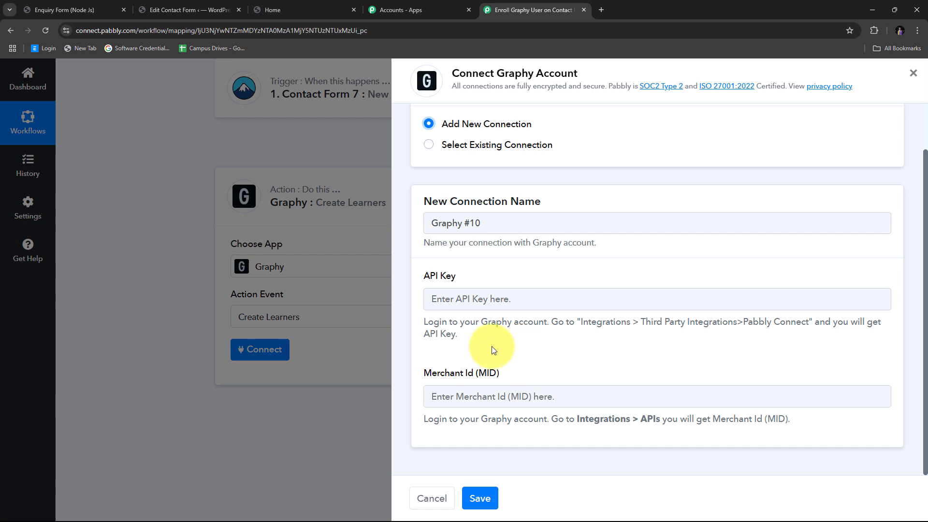
click(284, 9)
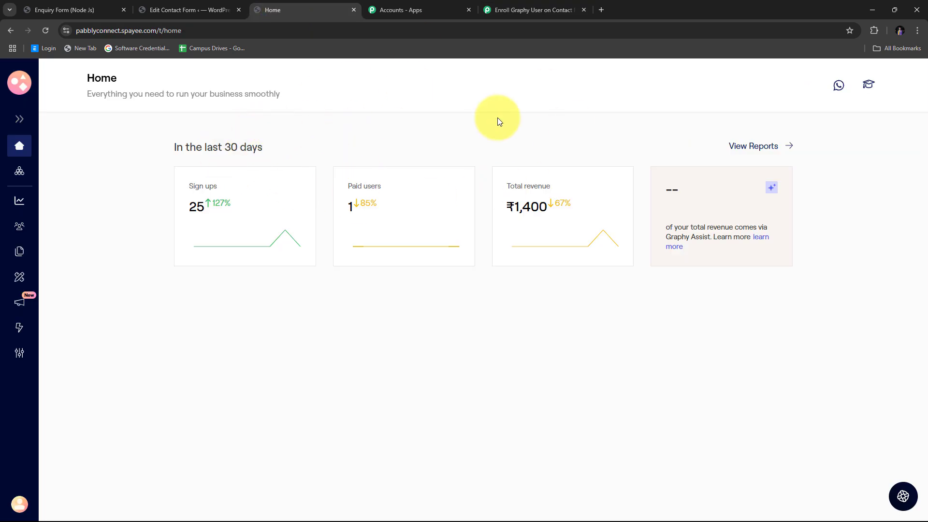
- Copy the Pabbly Connect API key from Graphy's Third Party Integrations page and return to the workflow
click(19, 120)
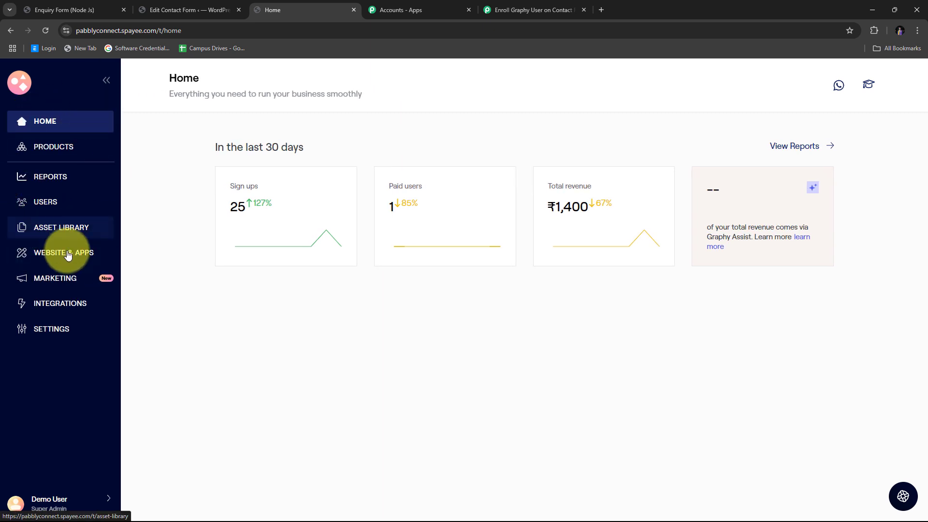
click(61, 303)
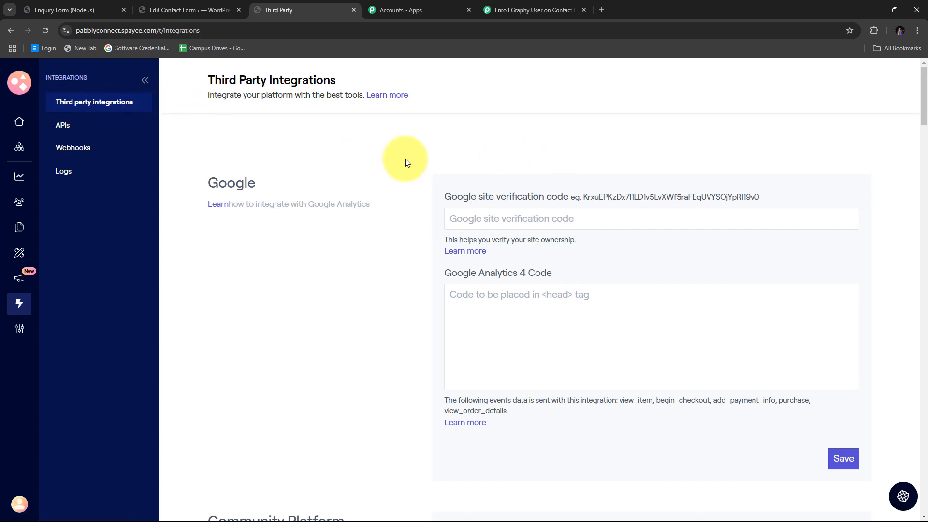
scroll(404, 159, down, 20)
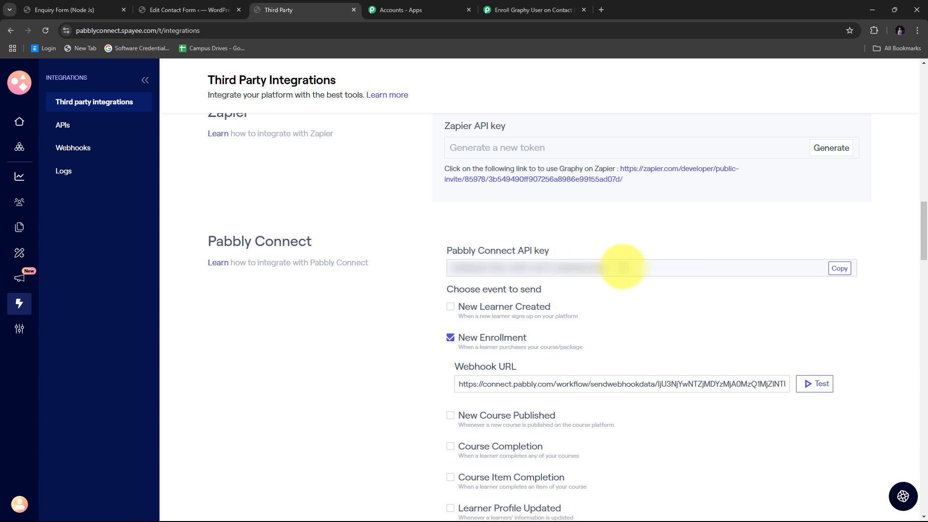
click(839, 268)
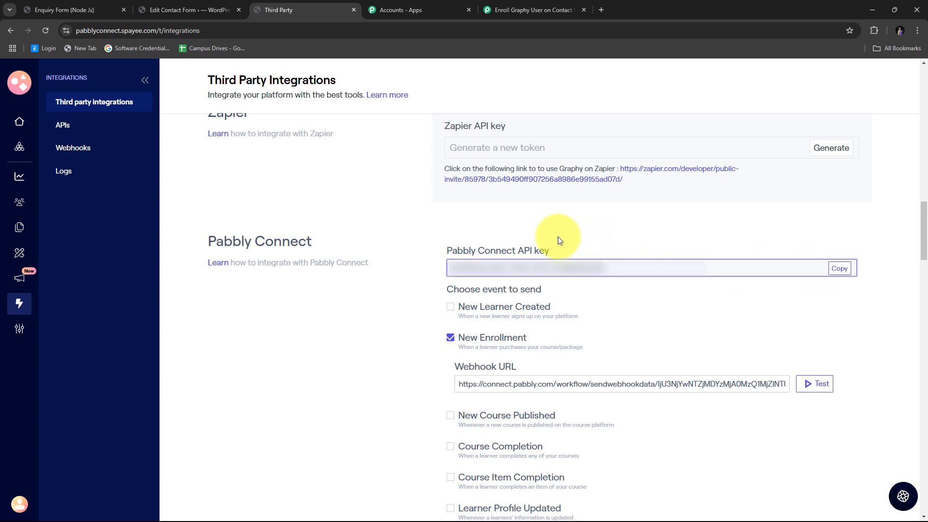
click(534, 10)
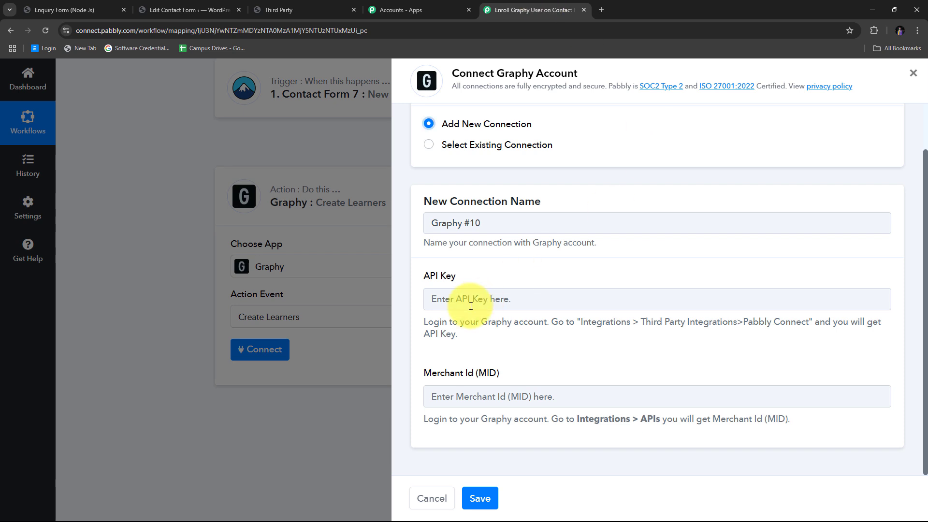
- Paste the copied Graphy API key into the connection's API Key field
click(439, 299)
right_click(439, 300)
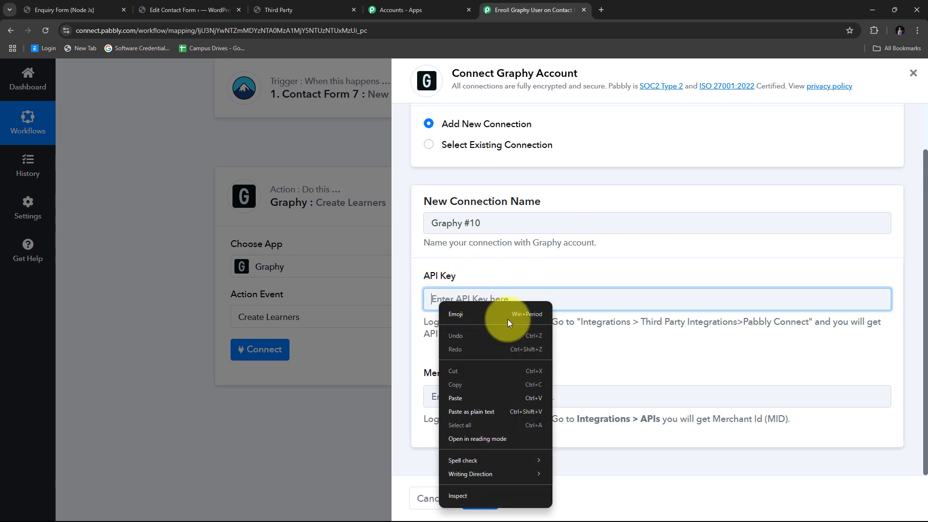
click(454, 399)
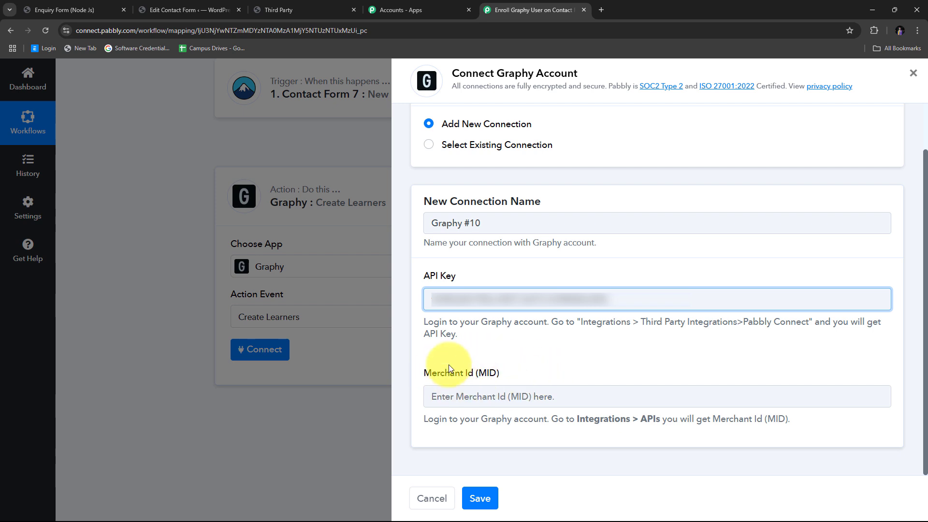
- Copy the Merchant Id from Graphy's APIs page, paste it into Merchant Id, and save the connection
click(306, 9)
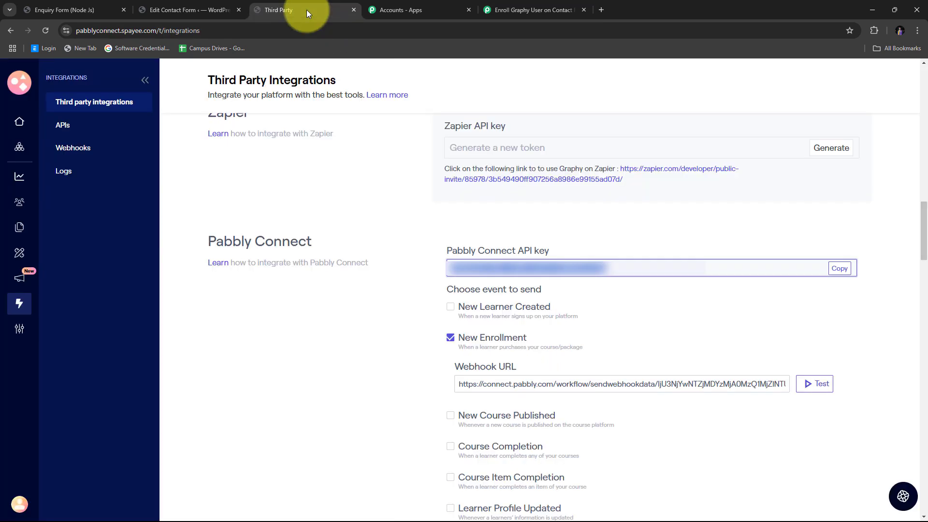
click(66, 127)
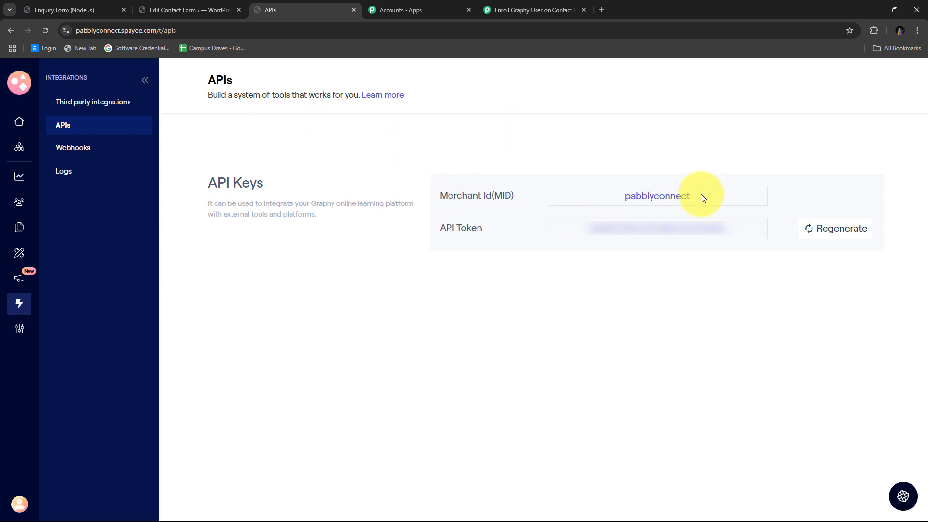
drag(702, 198, 601, 201)
right_click(663, 199)
click(675, 213)
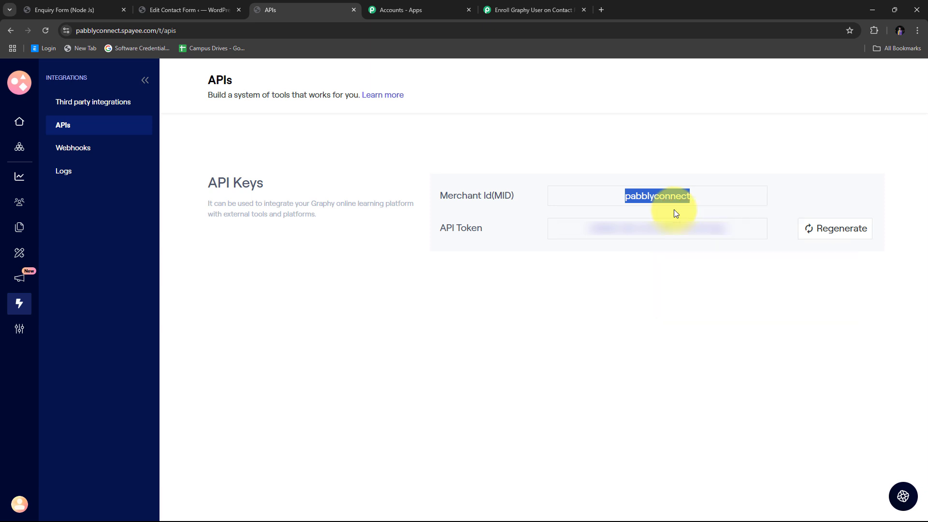
click(523, 10)
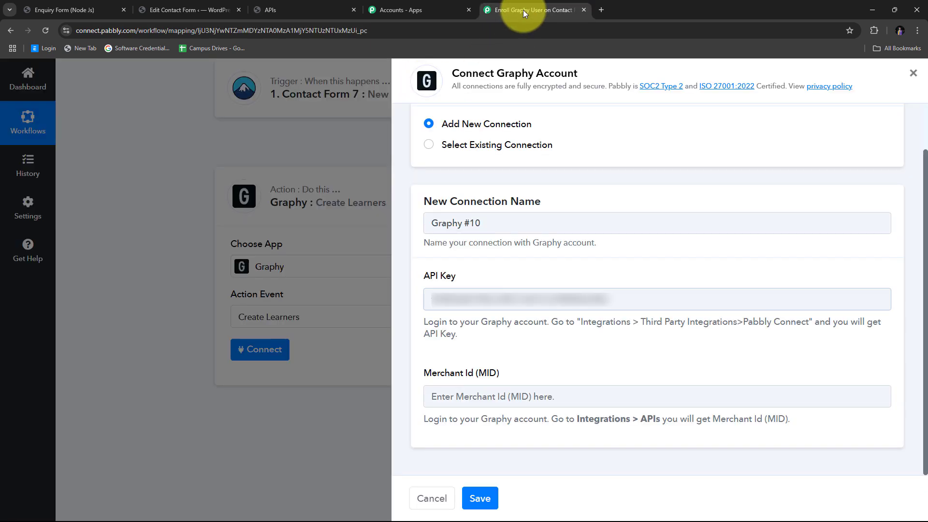
right_click(444, 396)
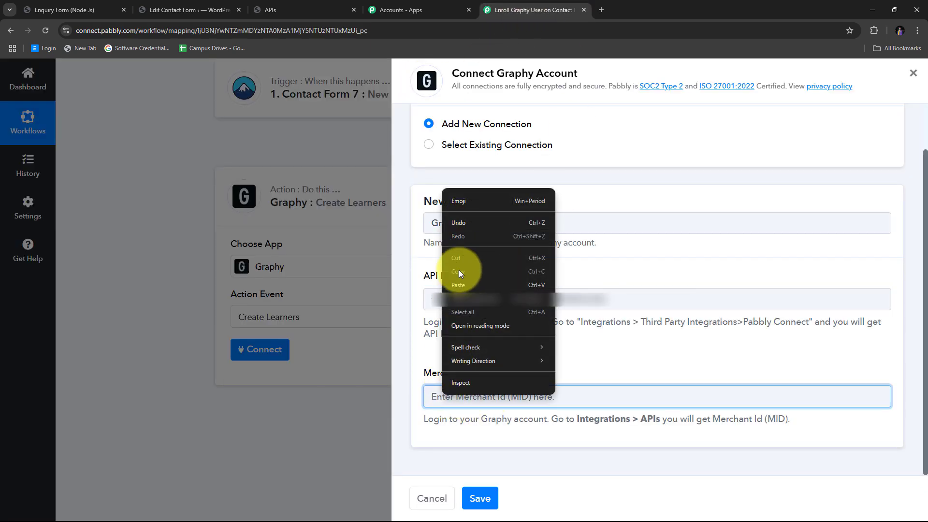
click(459, 285)
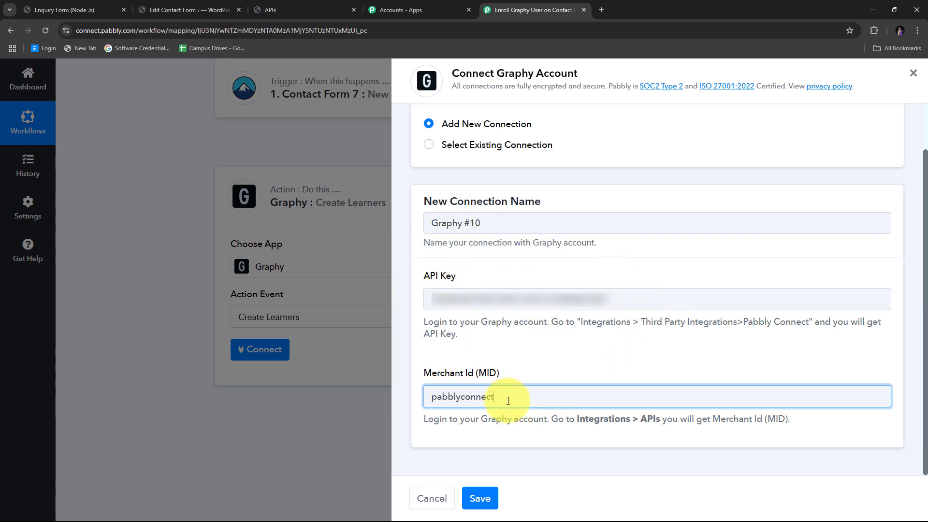
click(483, 498)
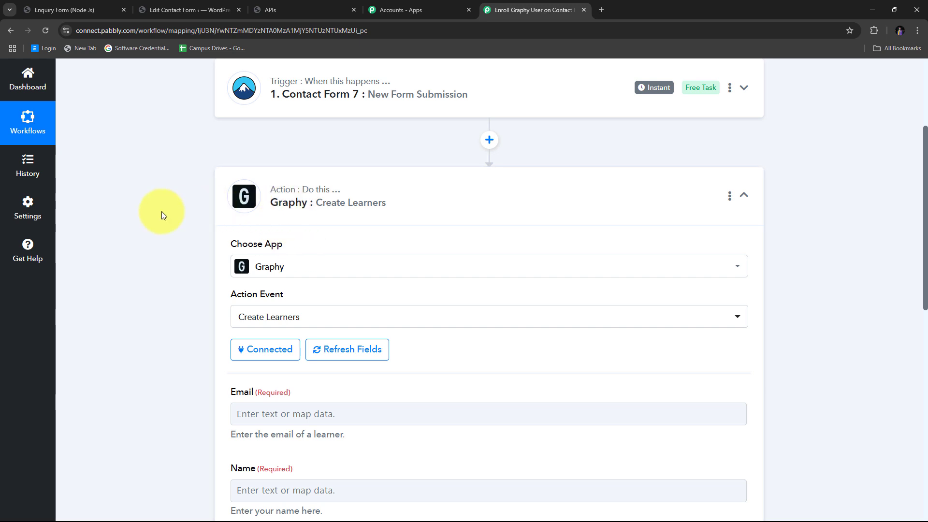
scroll(161, 211, down, 5)
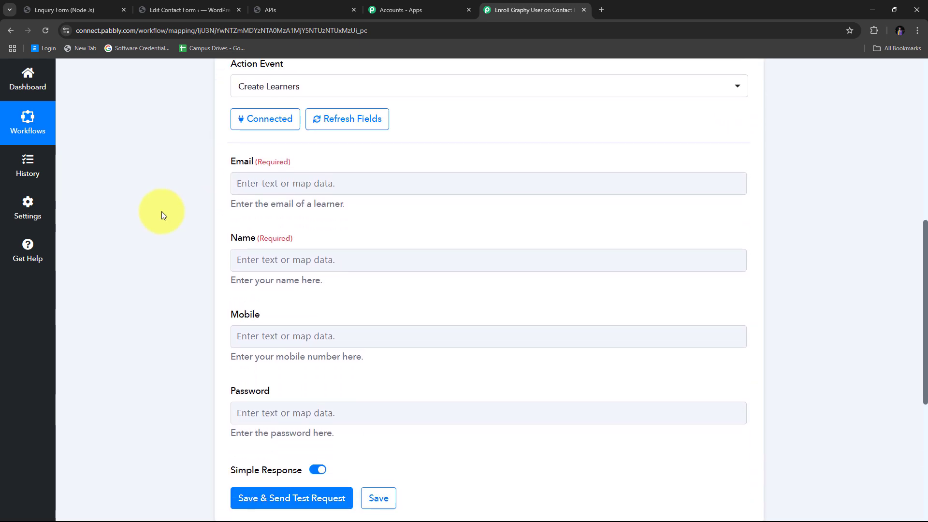
scroll(162, 211, up, 2)
scroll(161, 211, down, 1)
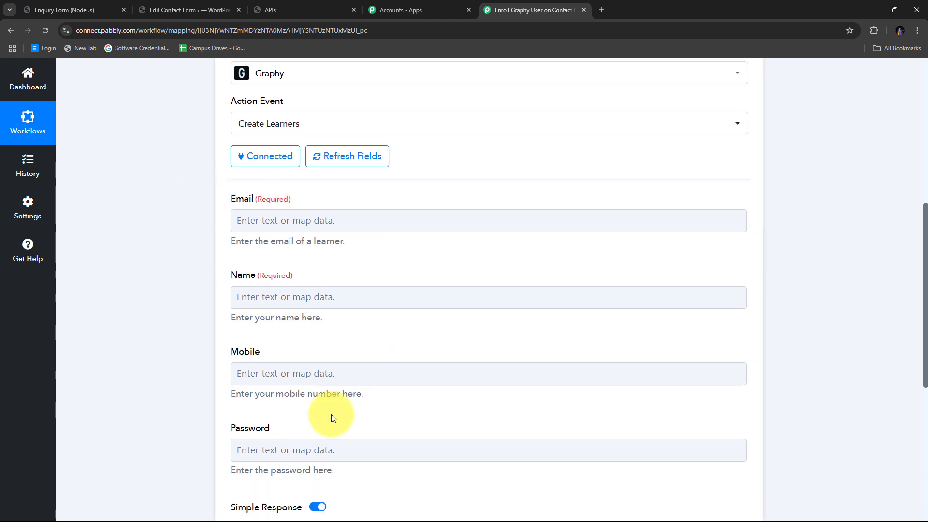
scroll(201, 385, up, 2)
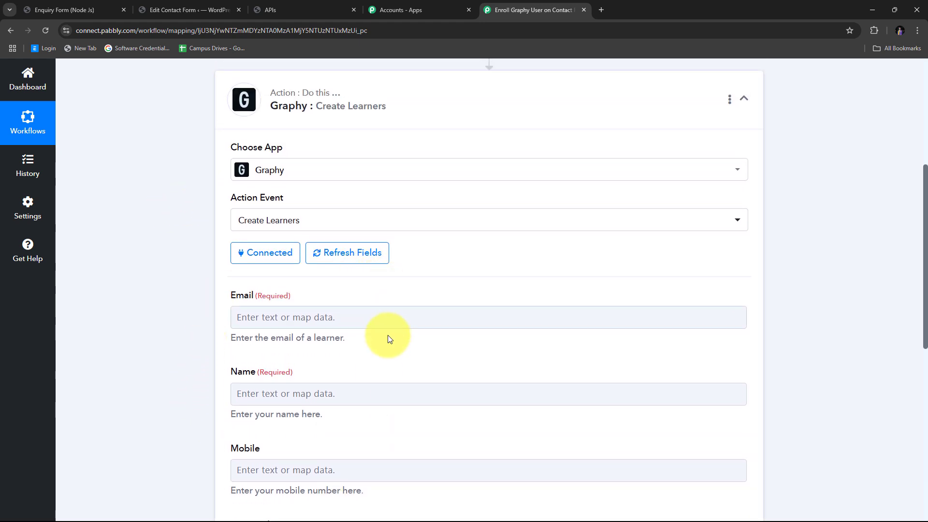
scroll(390, 338, down, 2)
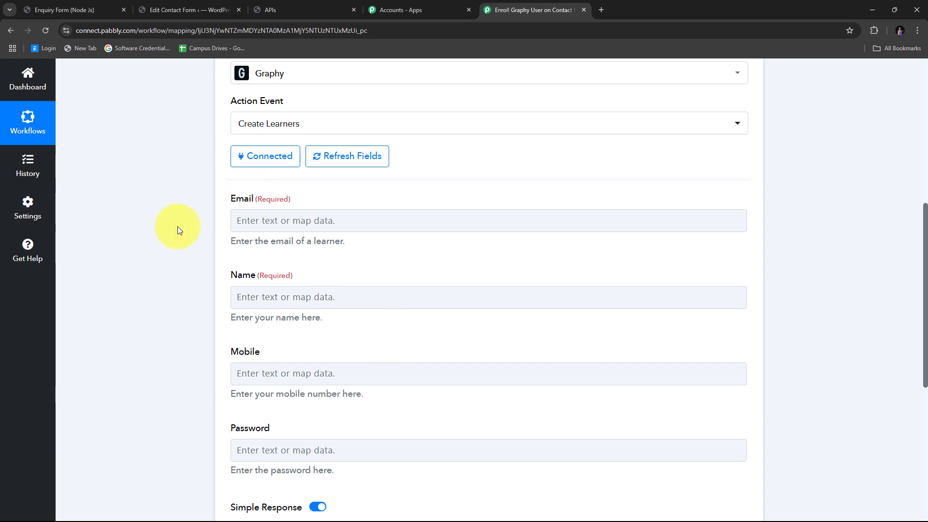
scroll(319, 221, down, 1)
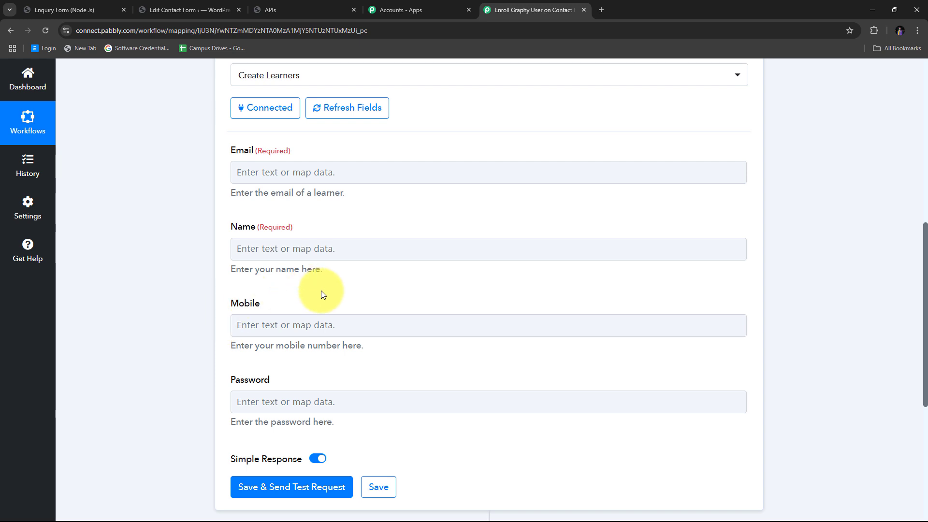
scroll(321, 291, up, 1)
click(288, 288)
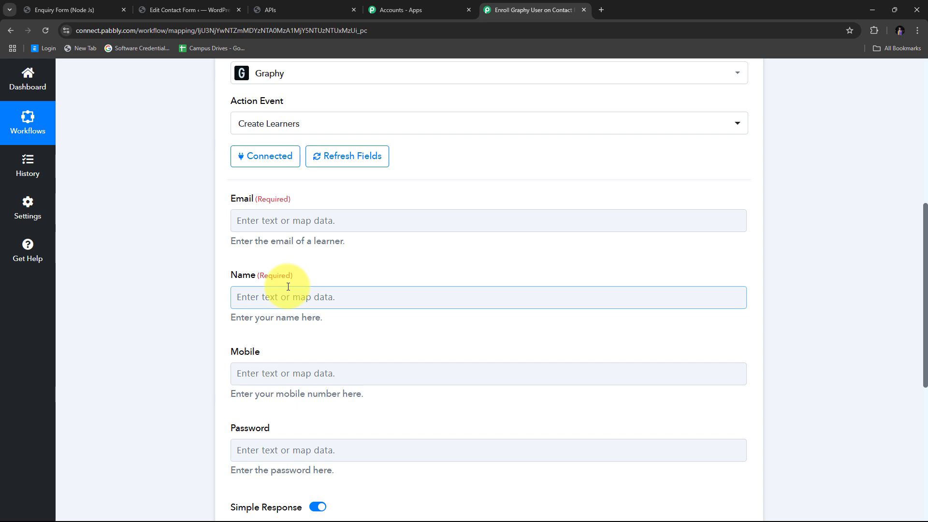
- Map the Contact Form 7 submission's Your-email into the Email field
click(275, 221)
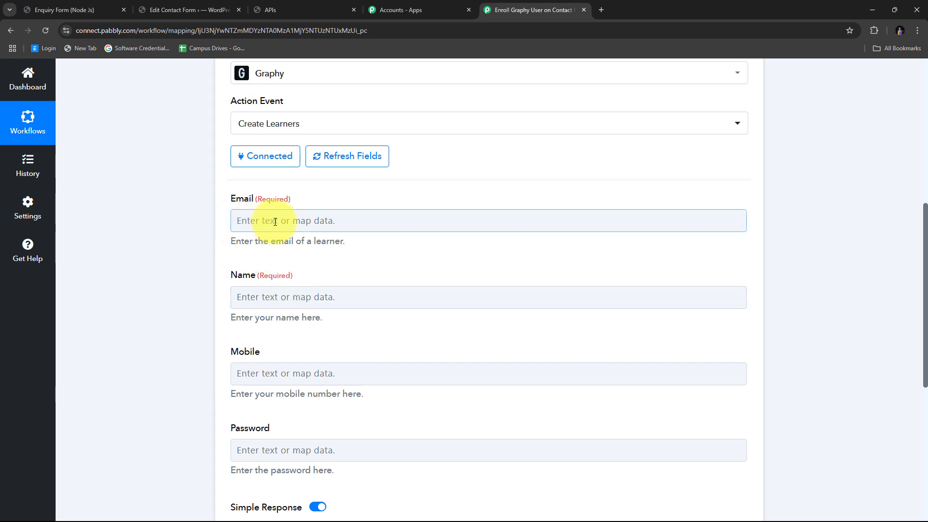
scroll(466, 175, down, 1)
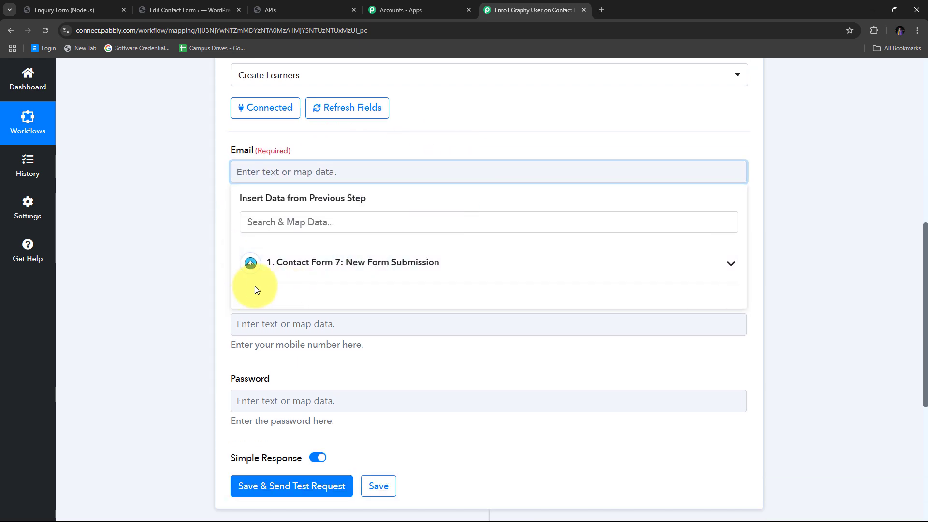
click(405, 270)
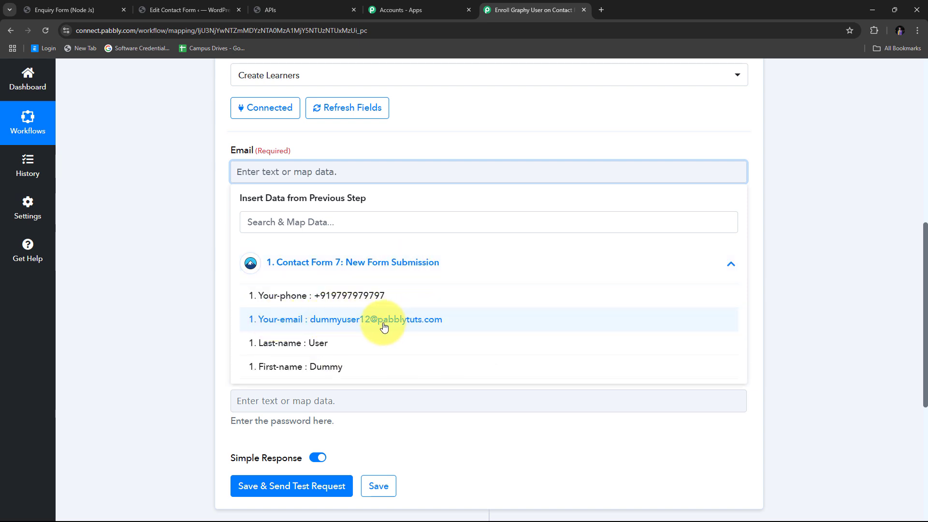
click(364, 327)
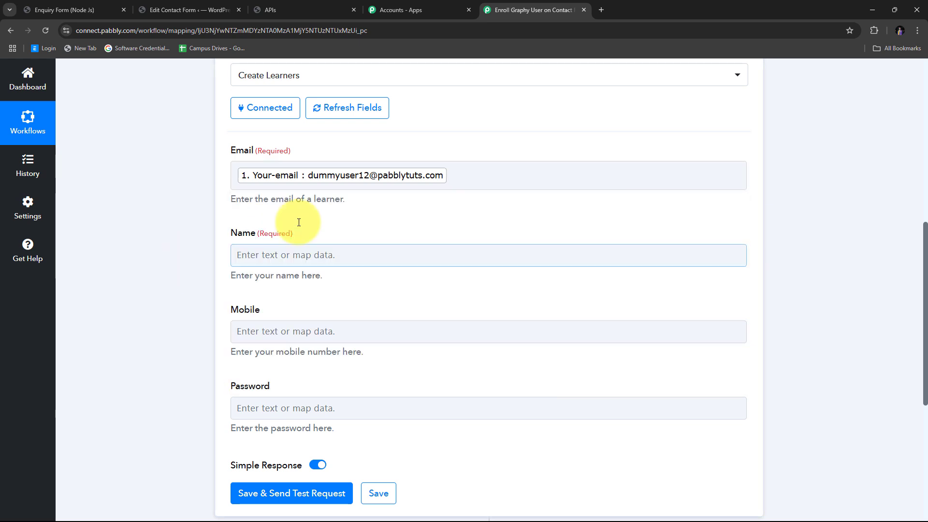
- Map First-name and Last-name from the submission into the Name field
scroll(281, 211, down, 1)
click(276, 208)
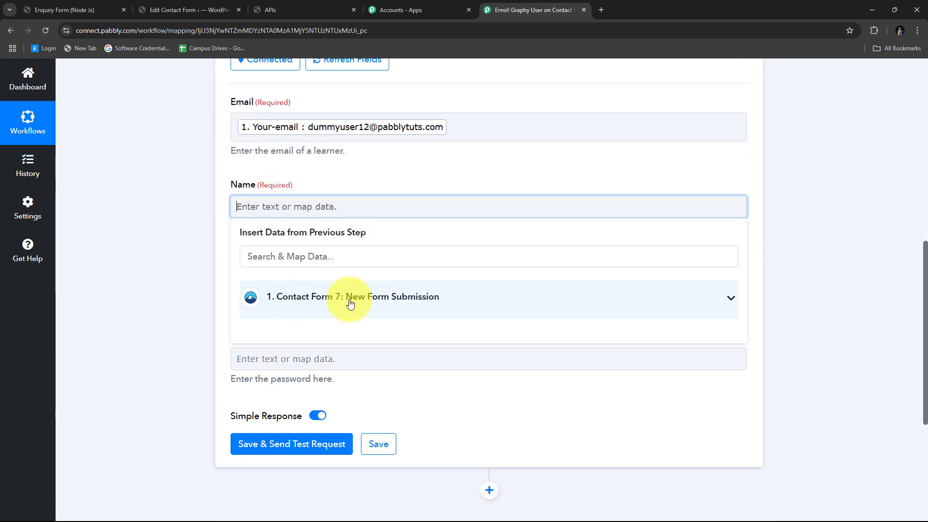
click(362, 304)
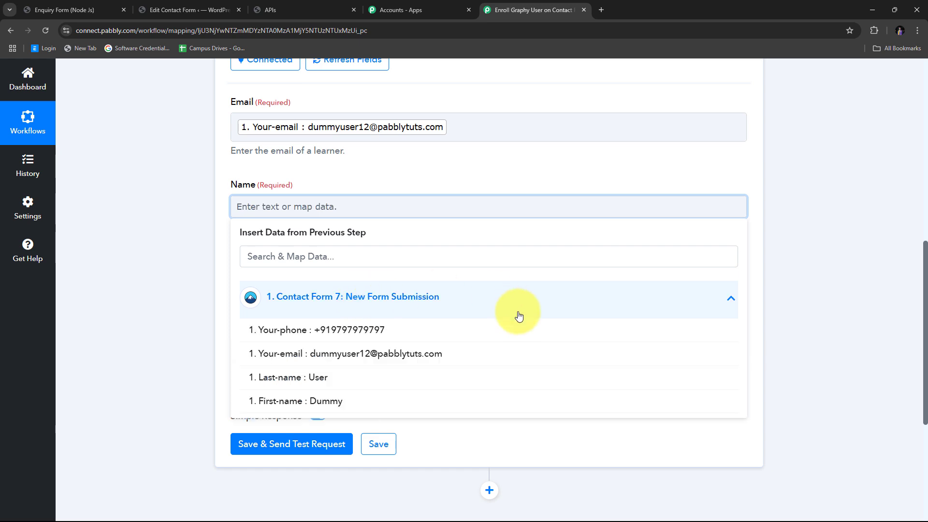
click(323, 404)
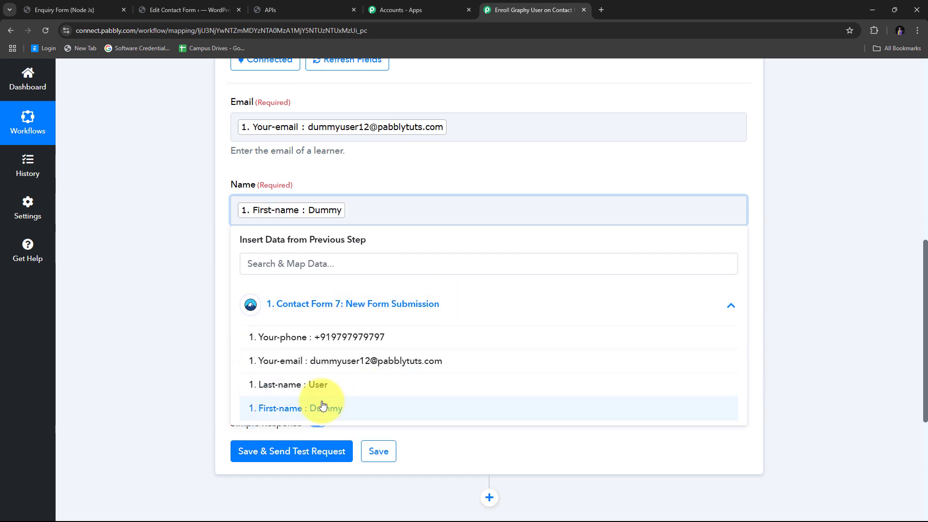
click(321, 385)
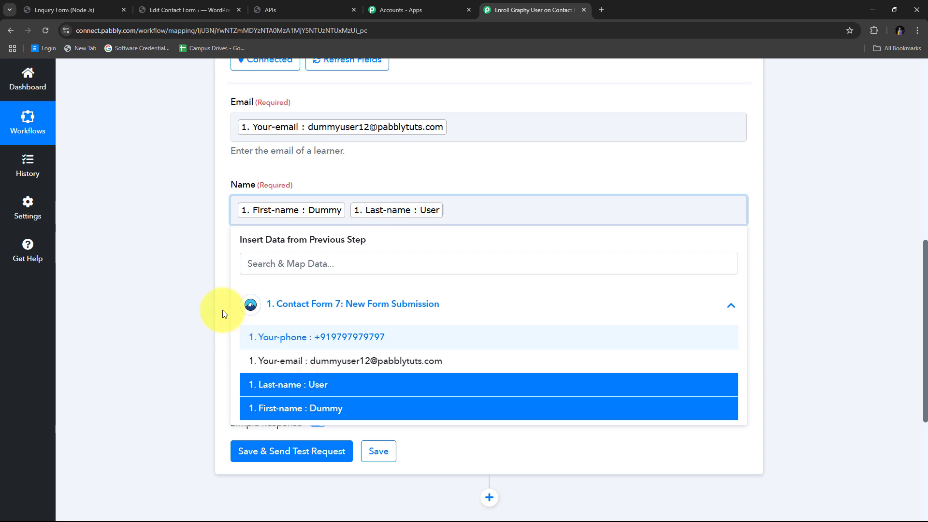
click(203, 290)
- Map the submission's Your-phone into the Mobile field
scroll(229, 239, down, 1)
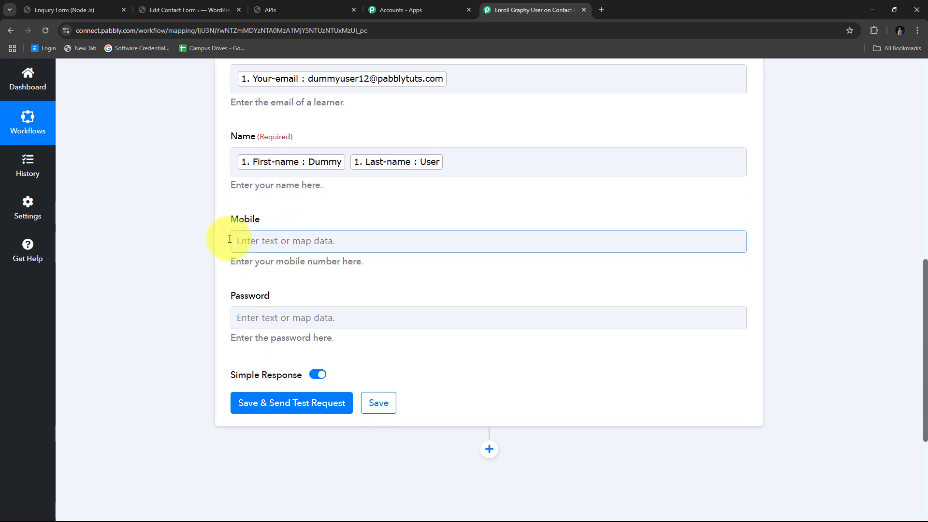
click(258, 241)
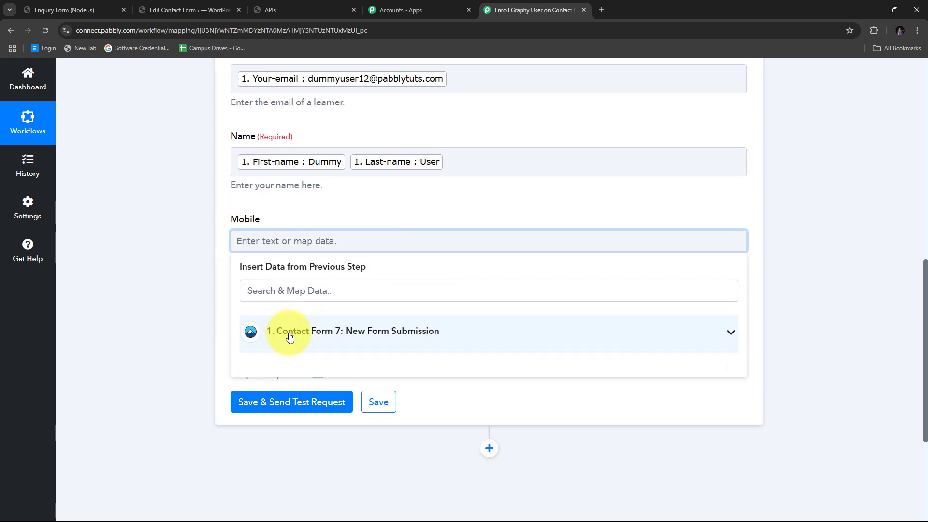
click(372, 335)
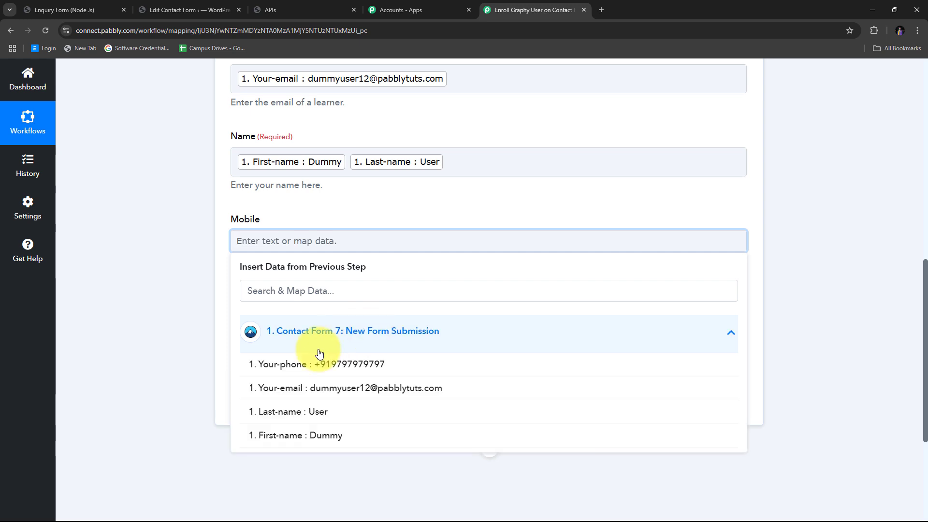
click(360, 368)
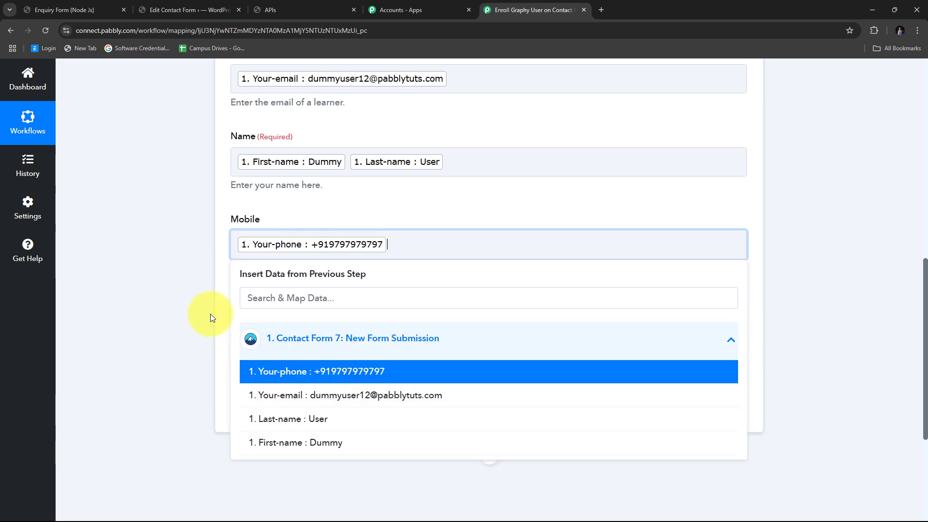
click(208, 312)
scroll(207, 242, up, 2)
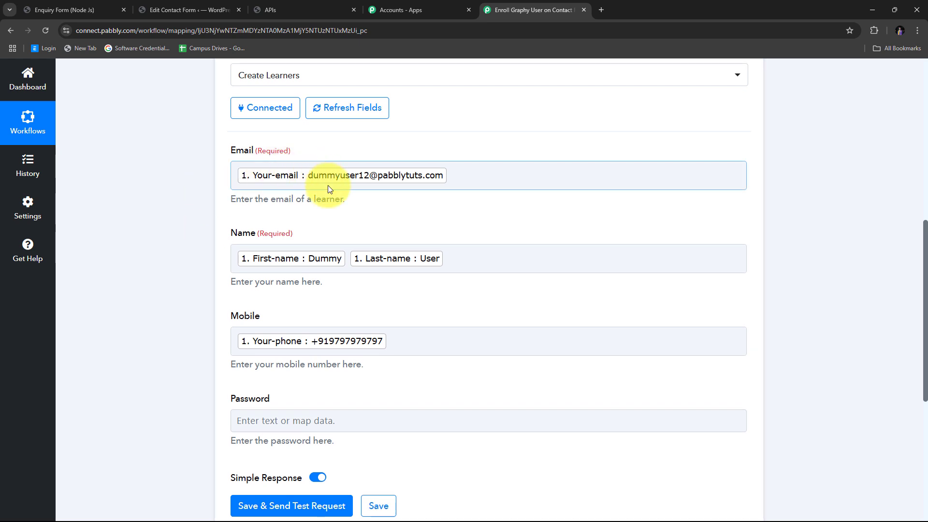
scroll(445, 269, down, 2)
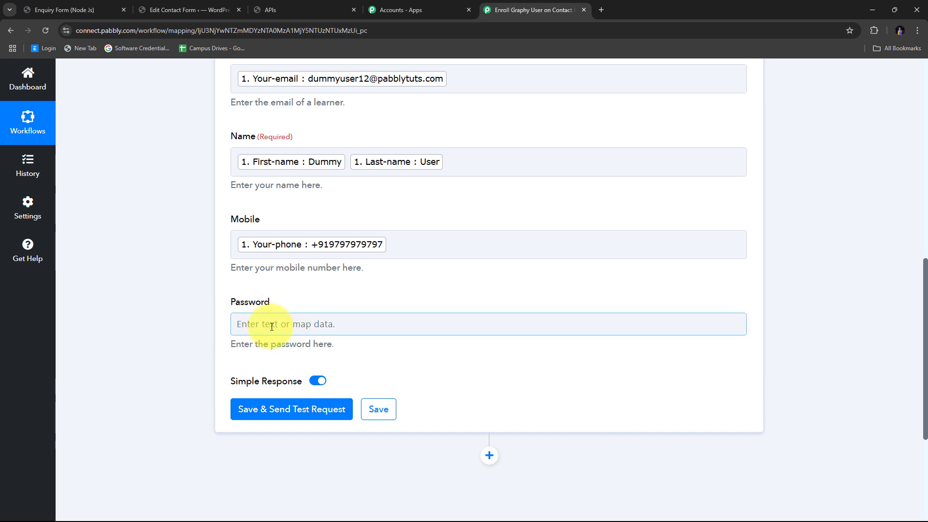
scroll(321, 312, up, 1)
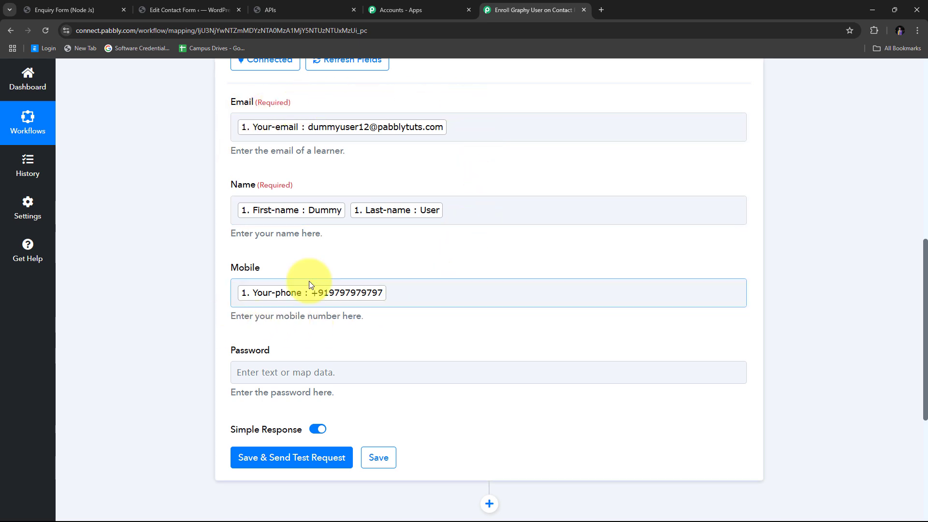
scroll(309, 281, up, 1)
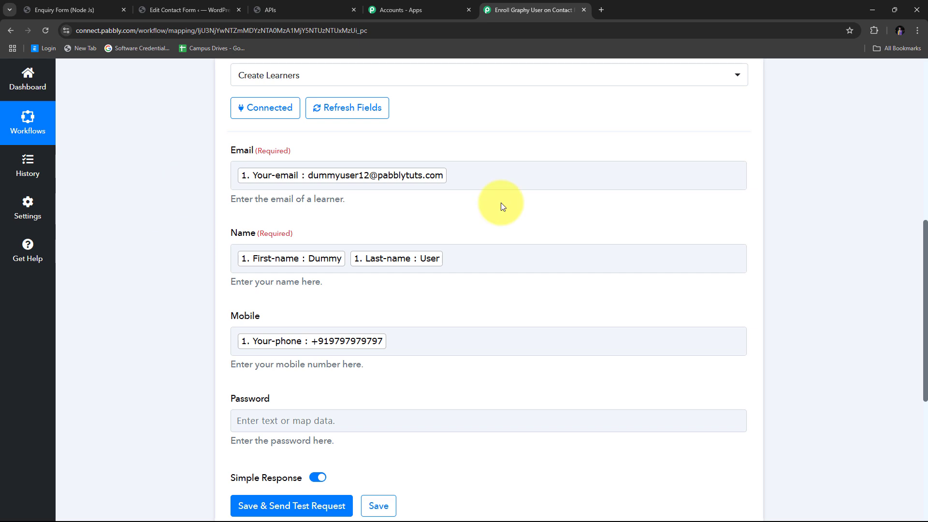
scroll(498, 203, up, 2)
scroll(311, 172, down, 2)
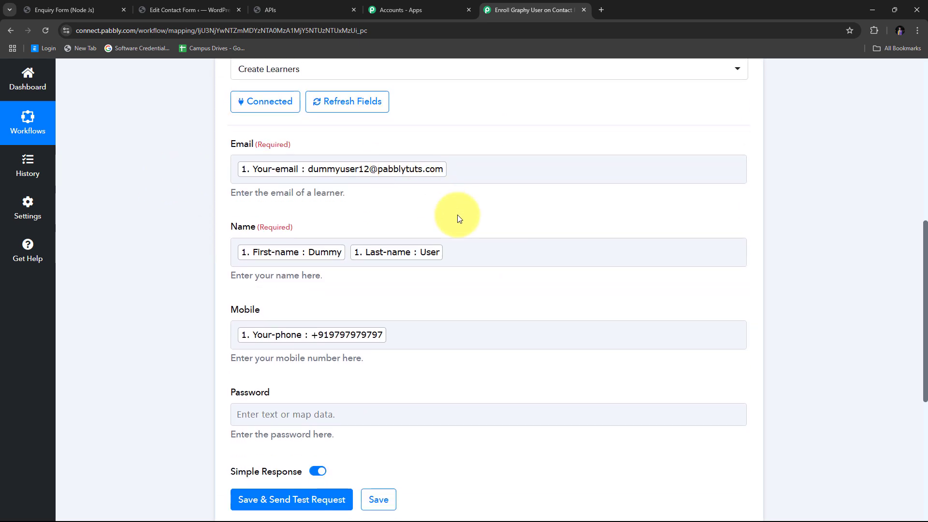
scroll(457, 214, down, 1)
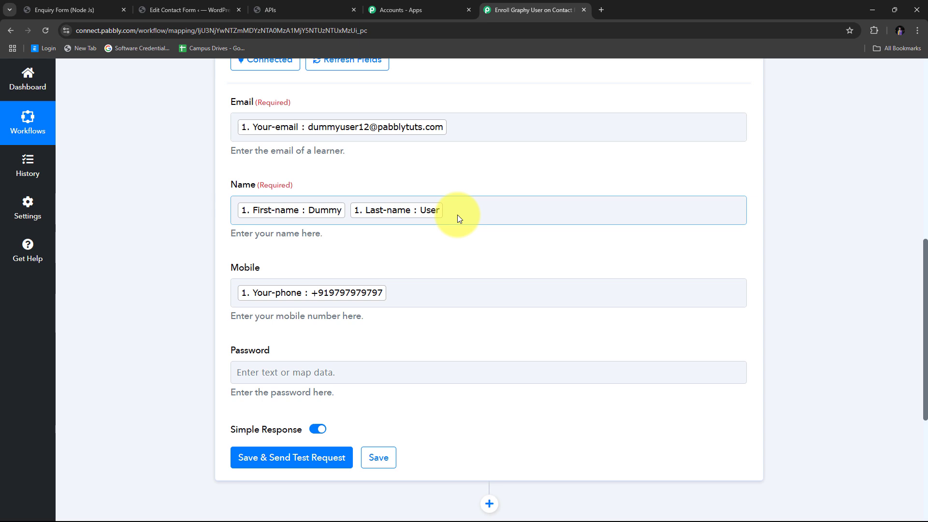
scroll(319, 219, down, 2)
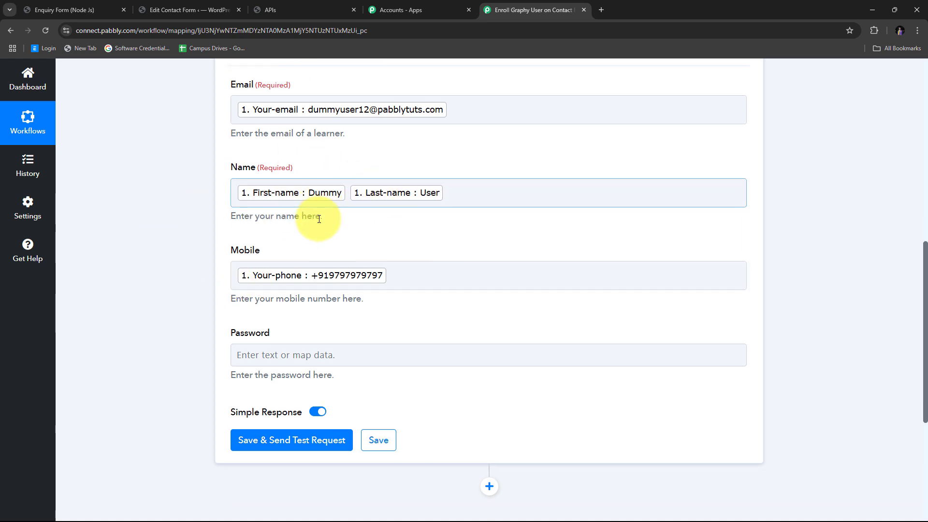
scroll(549, 236, down, 2)
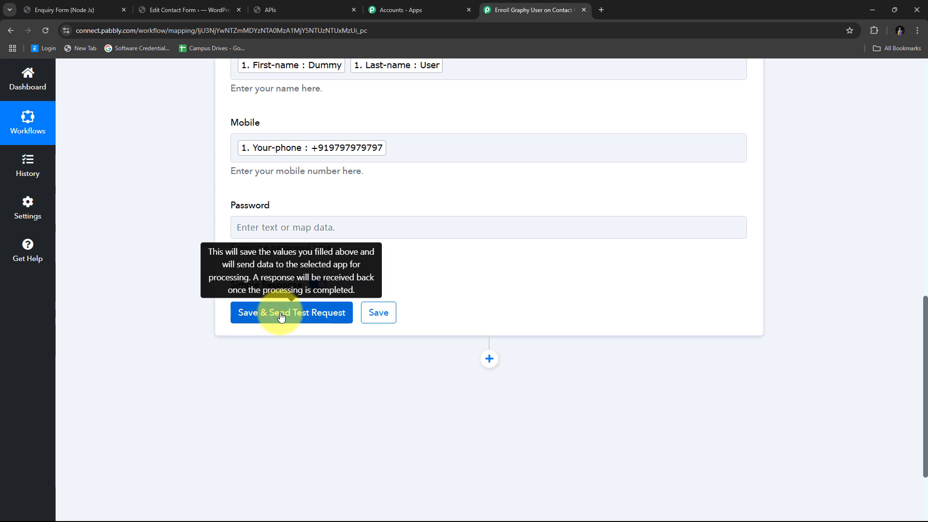
- Save Create Learners and send a test request, returning the learner's email, name, mobile and Exists 0
click(280, 317)
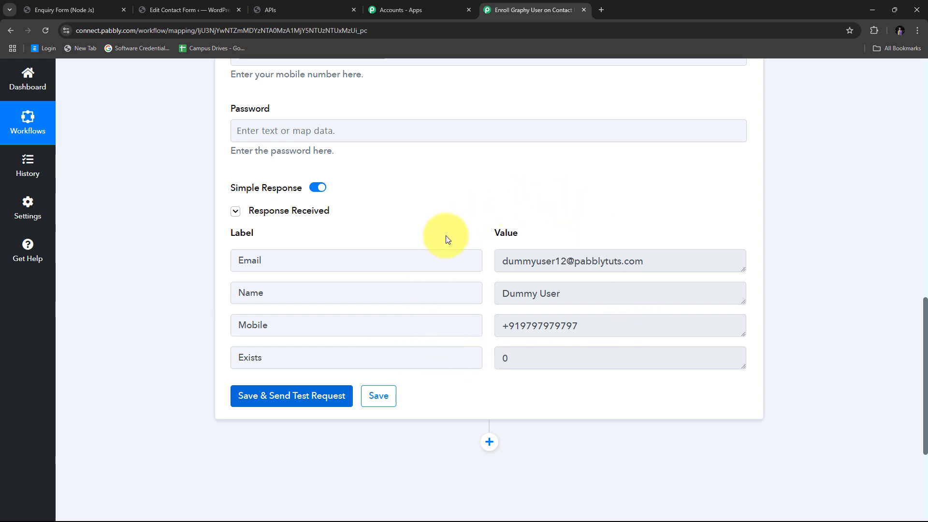
- Open Graphy's Learners list showing the test learner joined 14 Dec 2024 at 11:44 AM
click(319, 5)
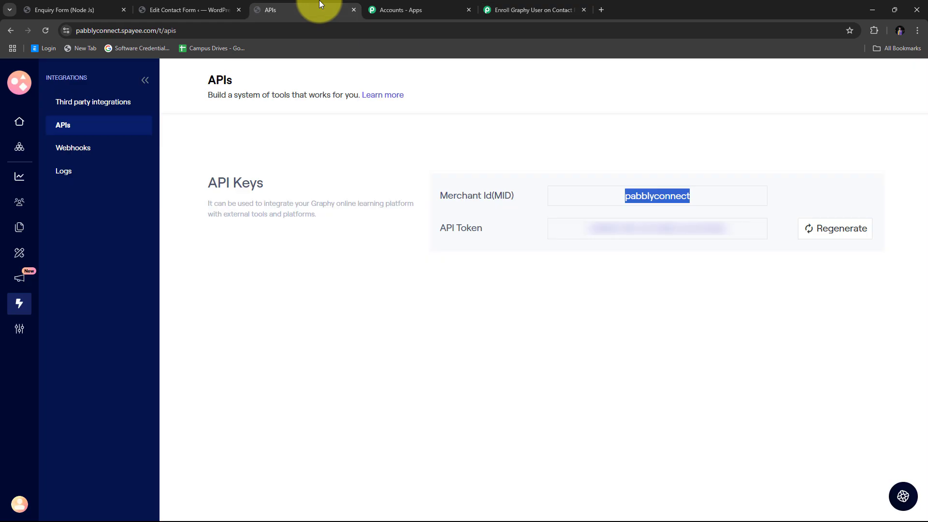
click(20, 207)
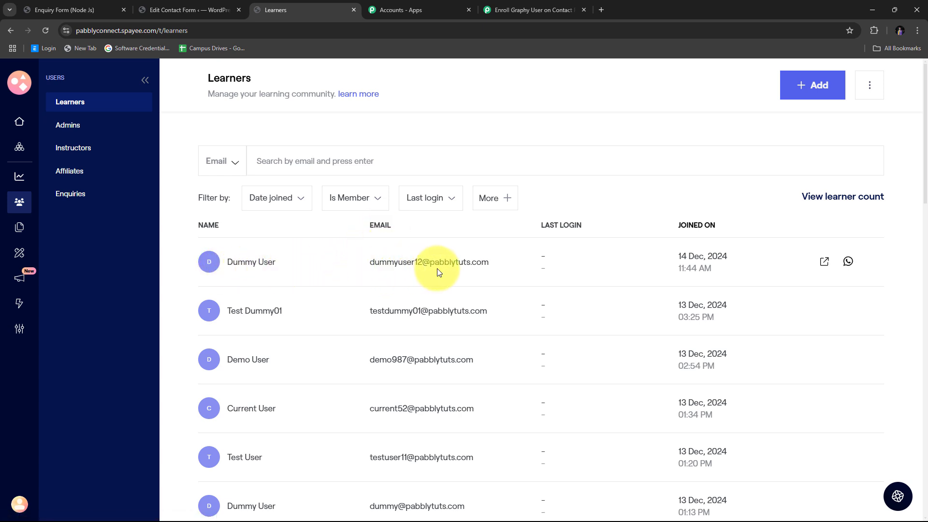
- Check the new learner's profile role and mobile number in Graphy, then return to the Pabbly workflow
click(212, 264)
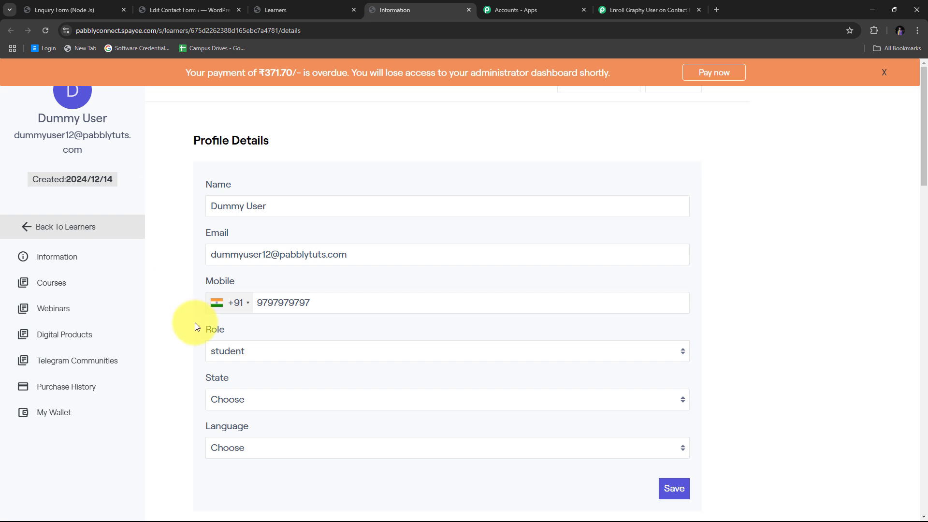
drag(312, 303, 250, 303)
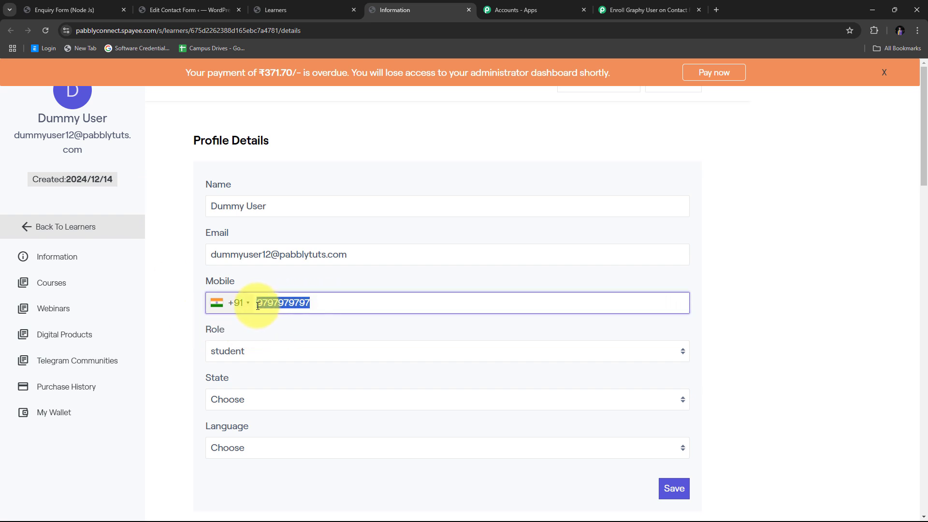
click(169, 246)
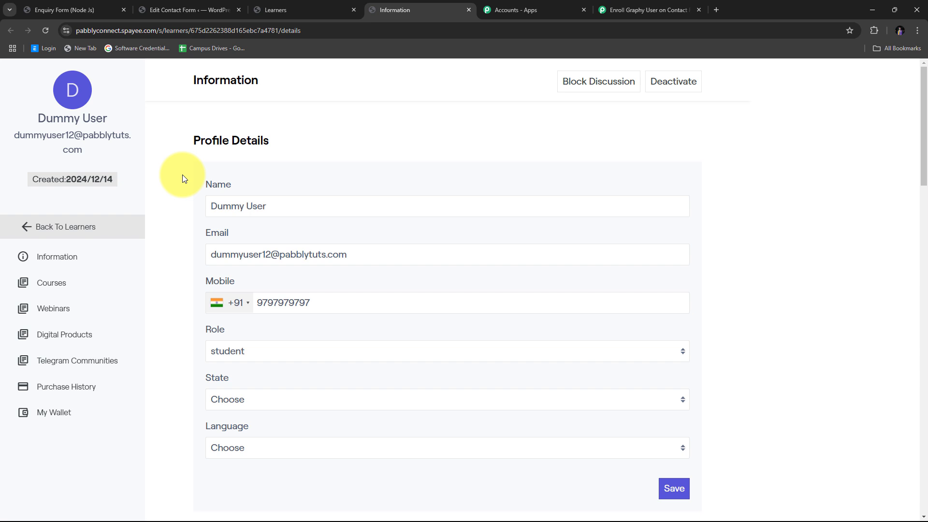
click(633, 10)
scroll(546, 292, down, 4)
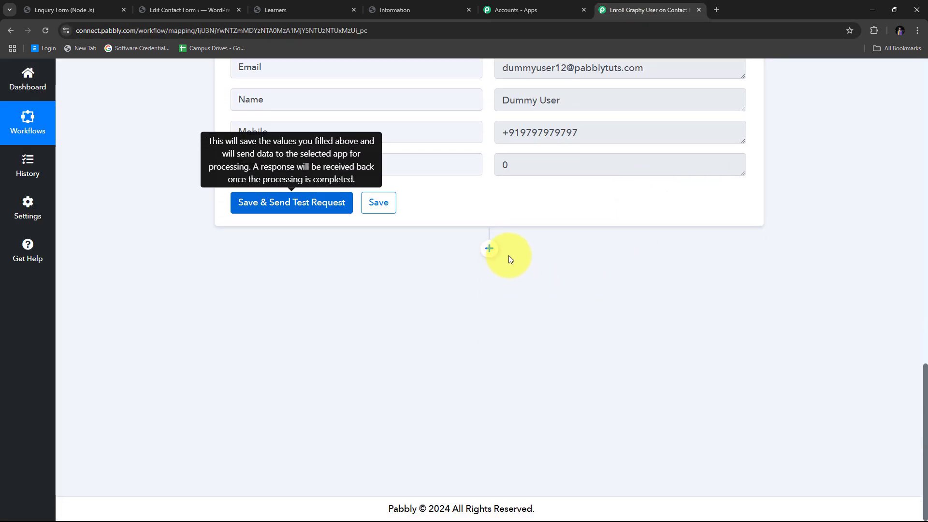
- Add a third Graphy step with the Enroll Learner to Course event and begin connecting its account
click(489, 249)
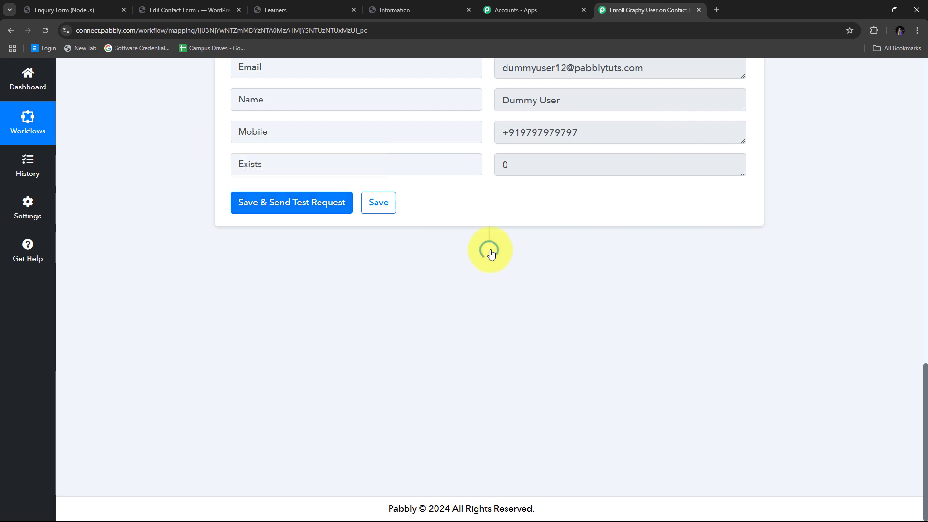
text(G)
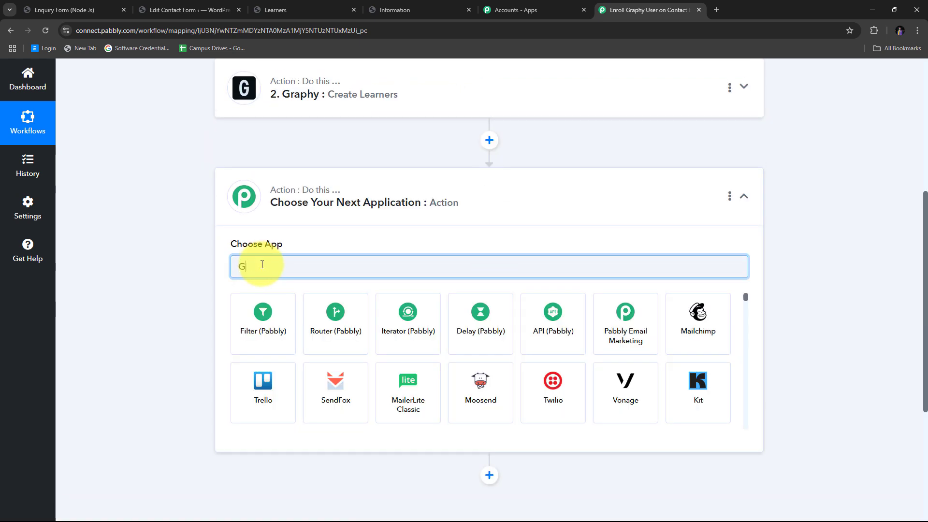
text(raphy)
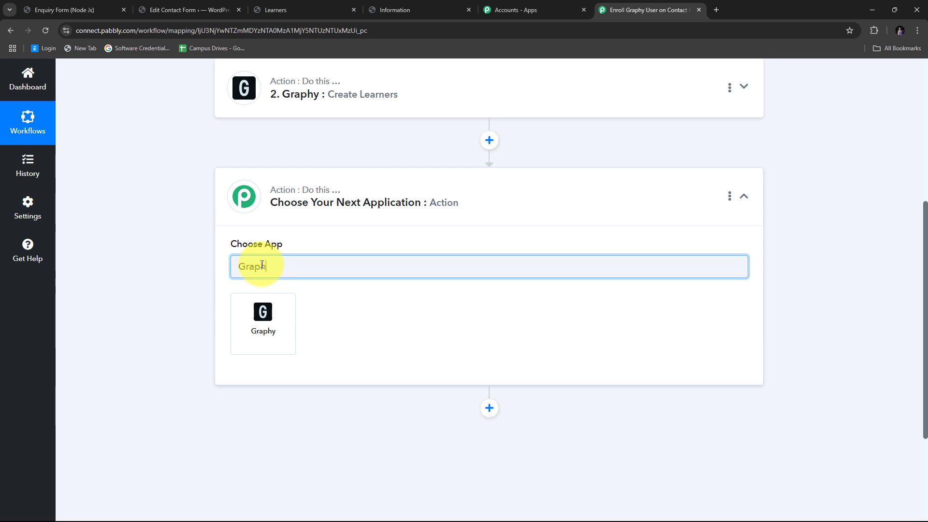
click(275, 322)
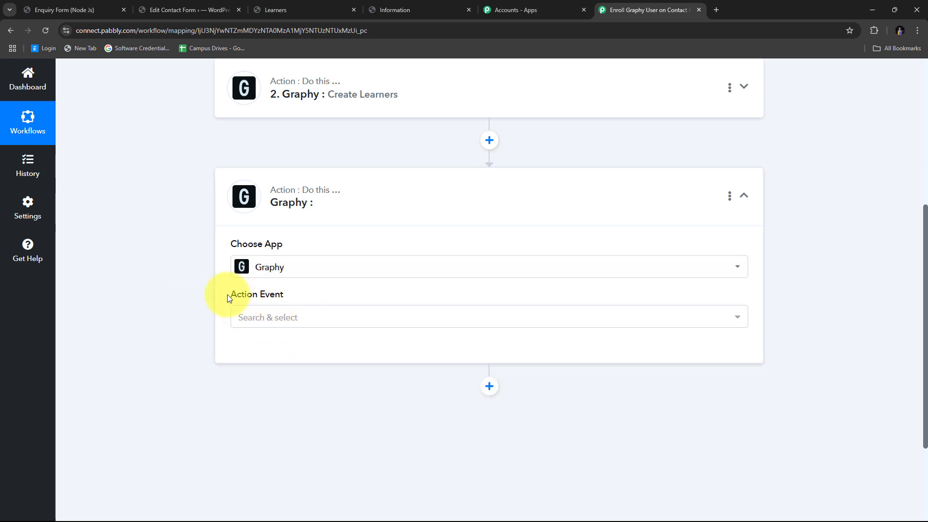
click(539, 315)
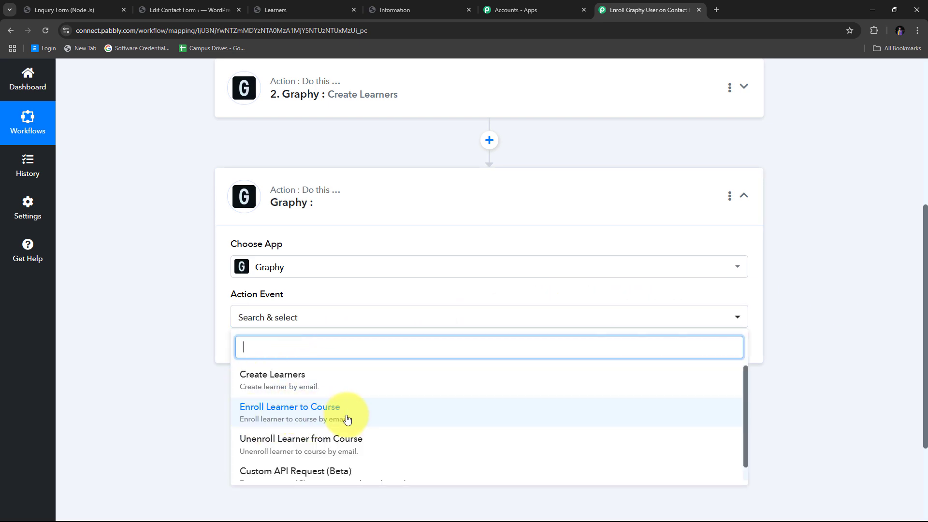
click(303, 420)
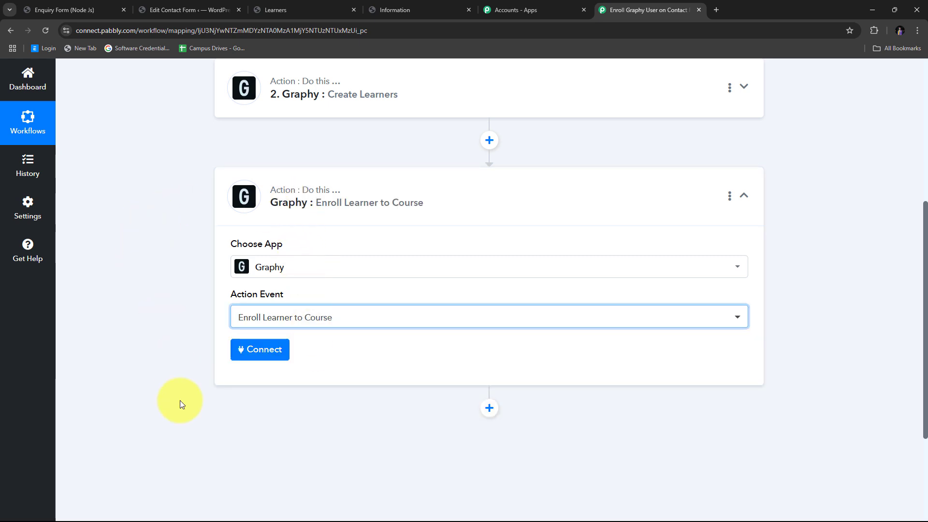
click(258, 353)
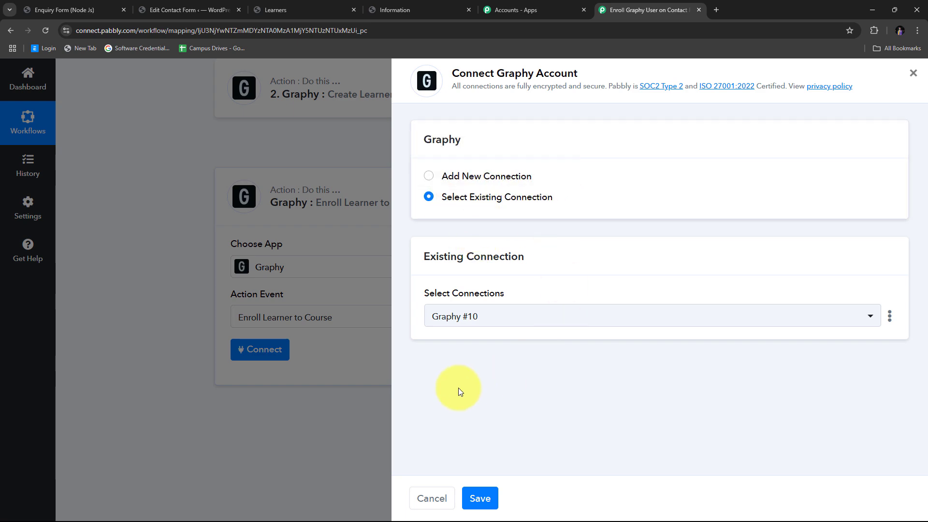
- Connect the enroll step to Graphy #10 and map Create Learners' returned Email into Email
click(481, 498)
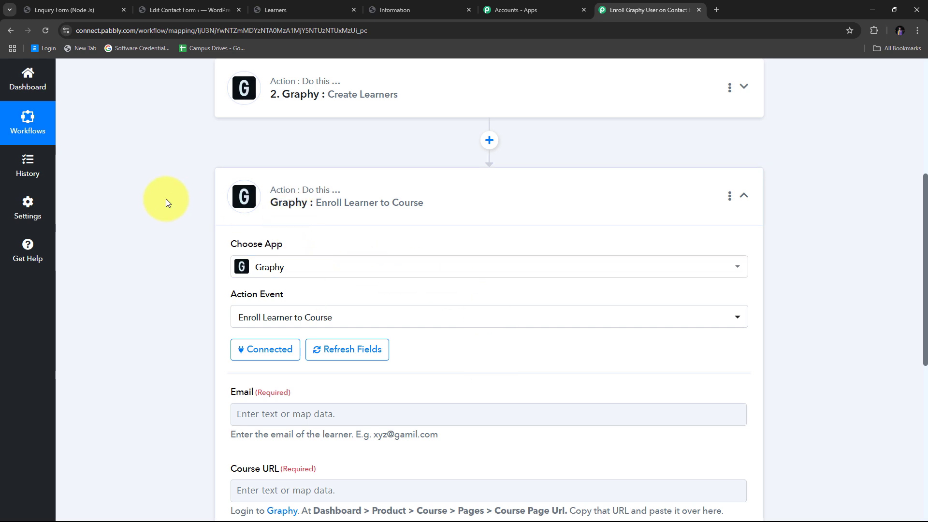
scroll(155, 222, down, 4)
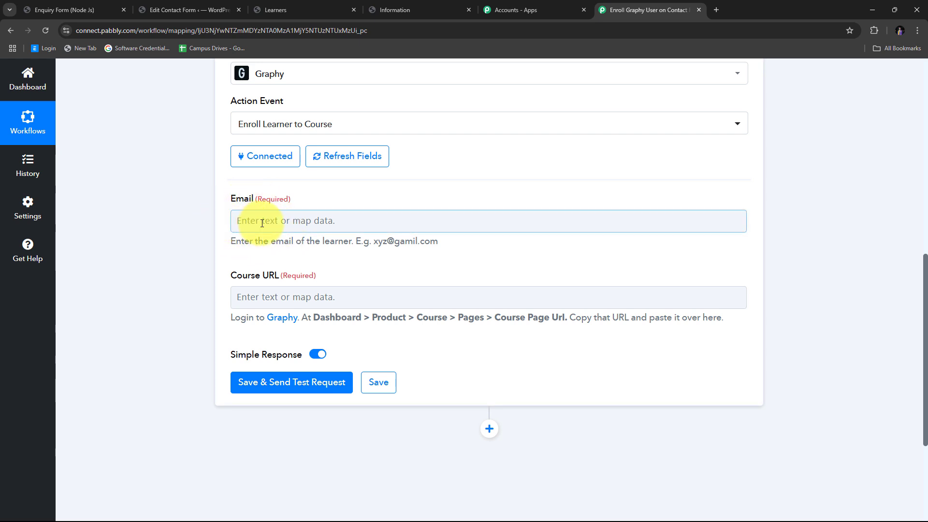
click(267, 297)
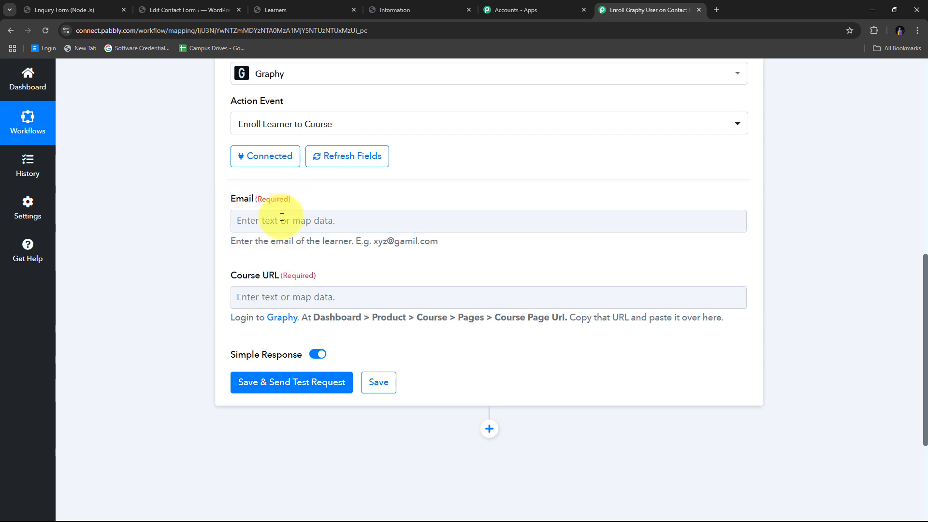
click(256, 221)
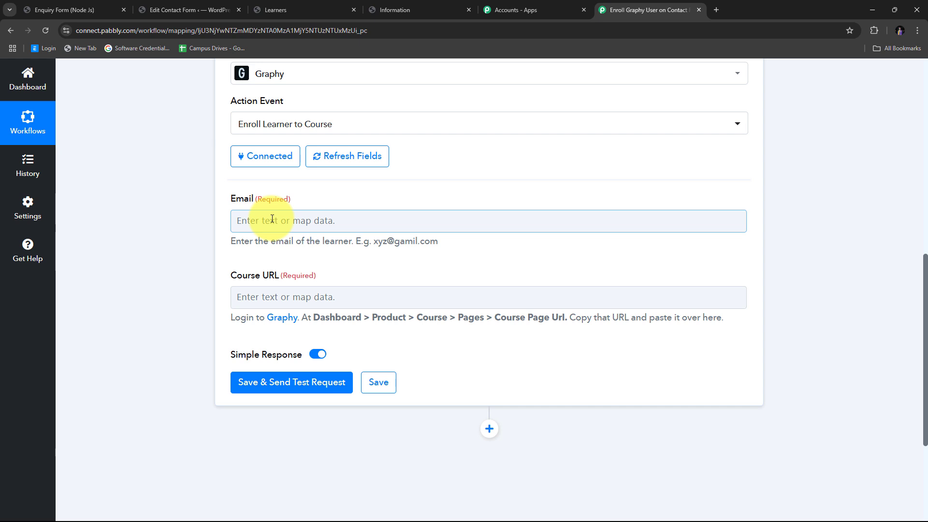
click(248, 219)
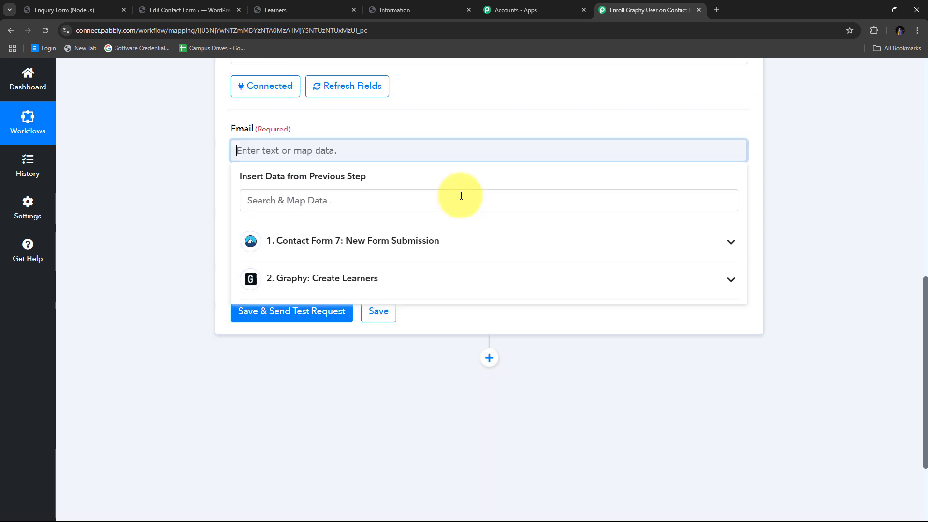
click(325, 251)
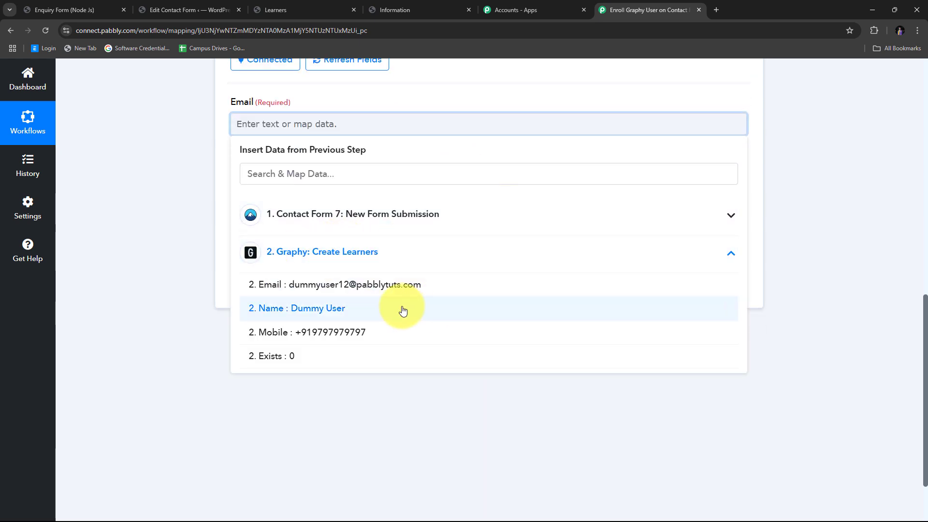
click(378, 284)
click(109, 191)
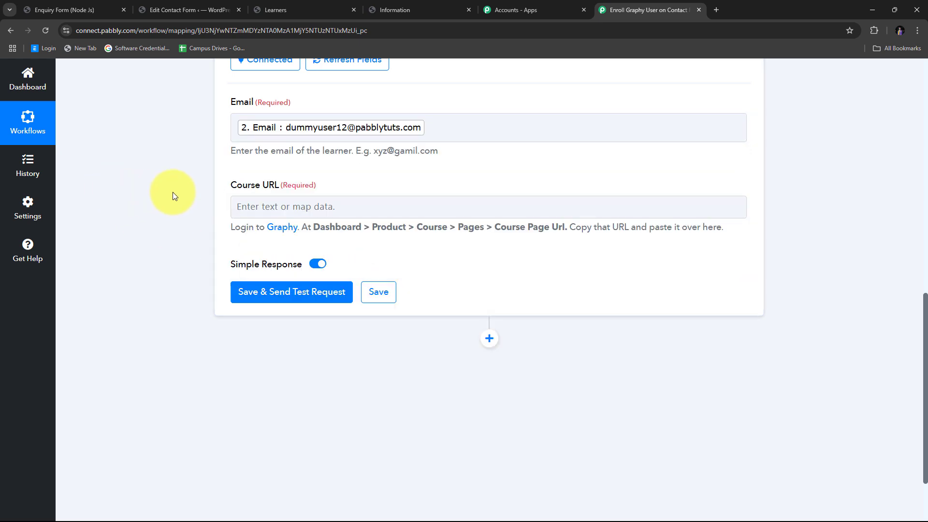
scroll(173, 193, up, 1)
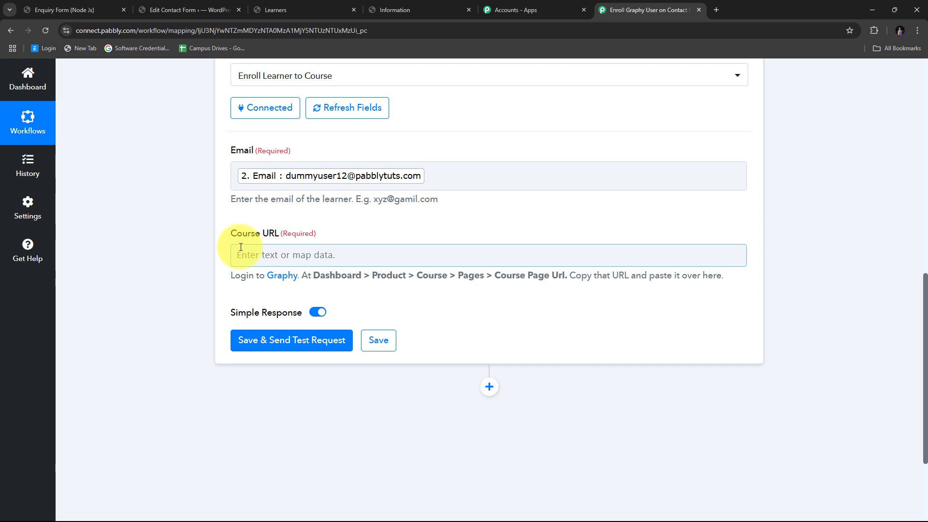
- In Graphy, open the Introduction to Node.js course from the Courses list
click(314, 8)
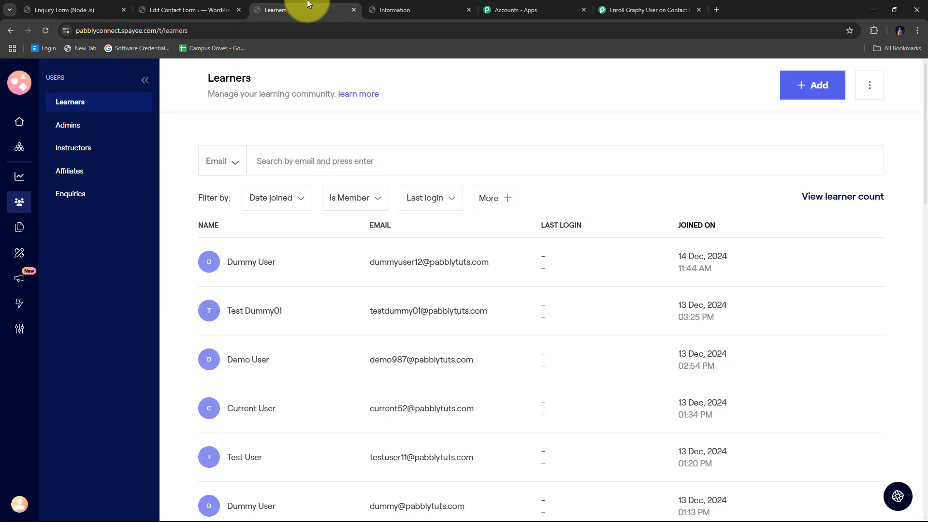
click(17, 153)
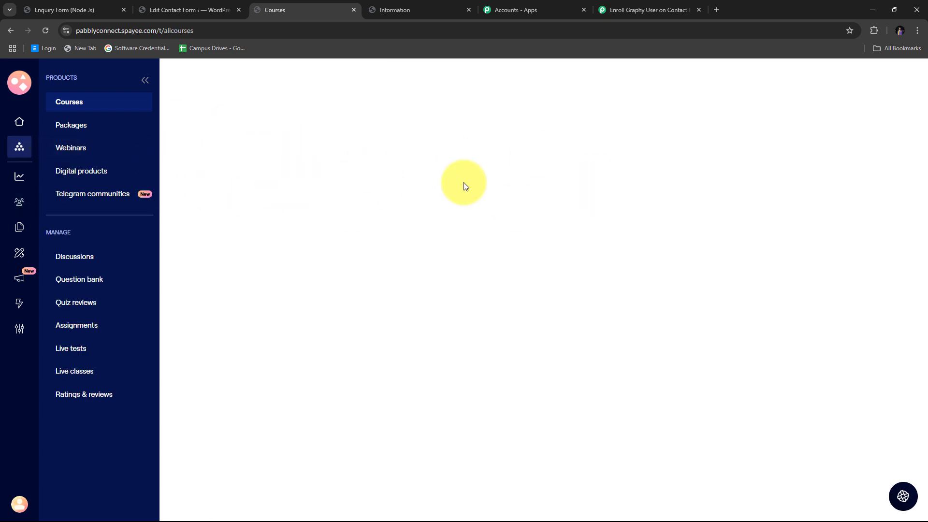
scroll(493, 275, down, 7)
scroll(494, 274, up, 7)
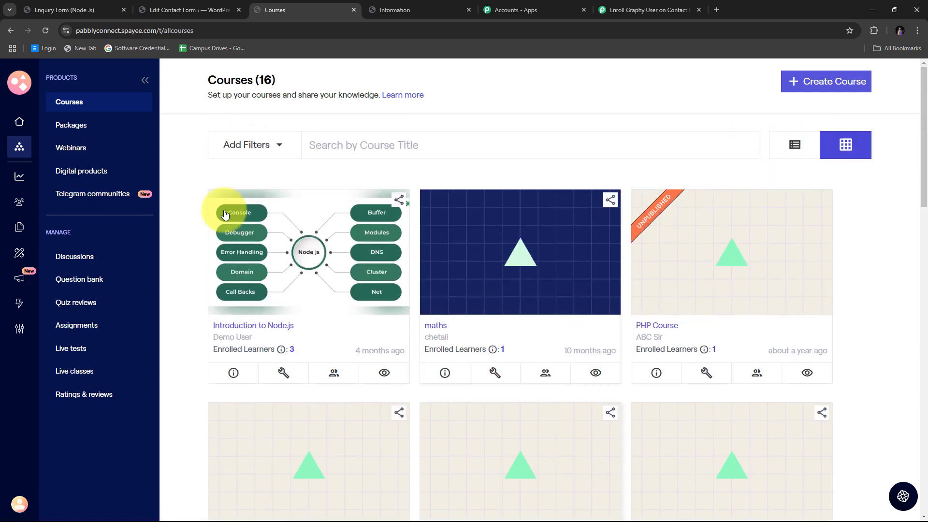
scroll(666, 239, down, 8)
scroll(682, 258, up, 8)
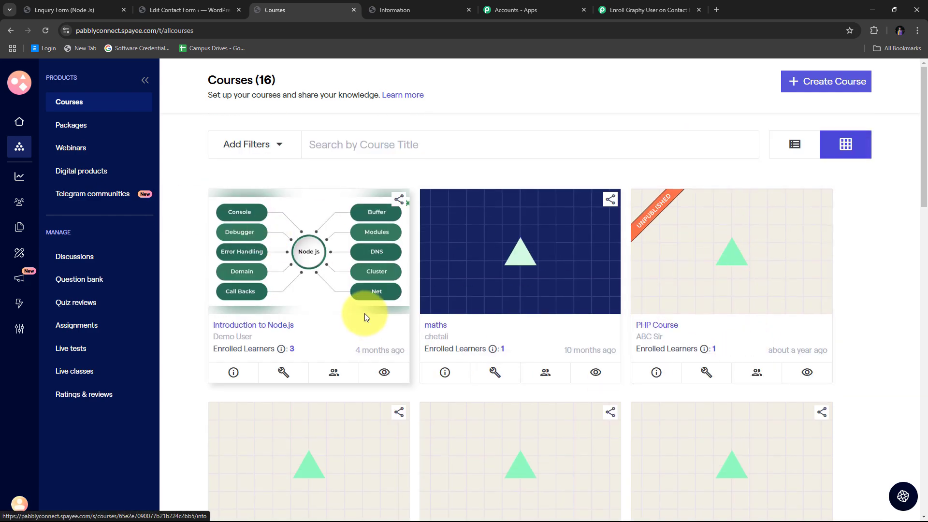
scroll(435, 304, down, 1)
scroll(439, 304, up, 1)
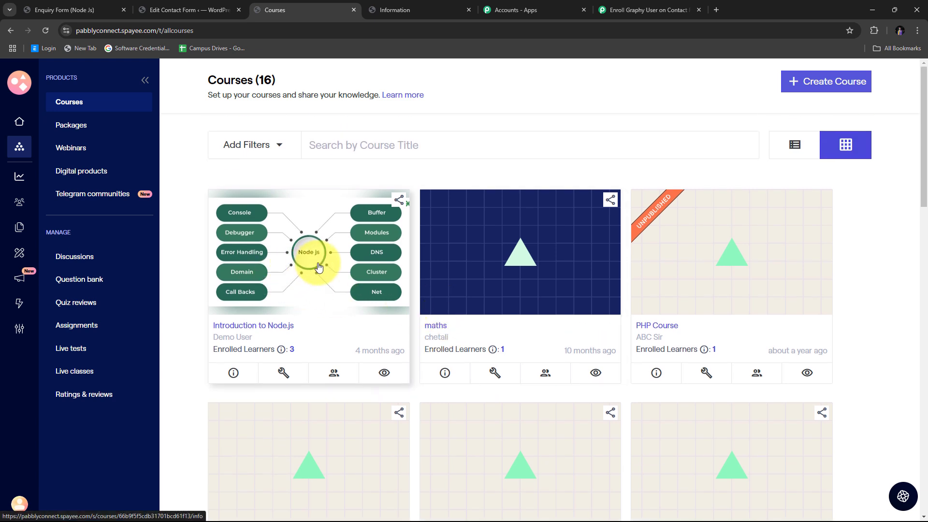
click(251, 327)
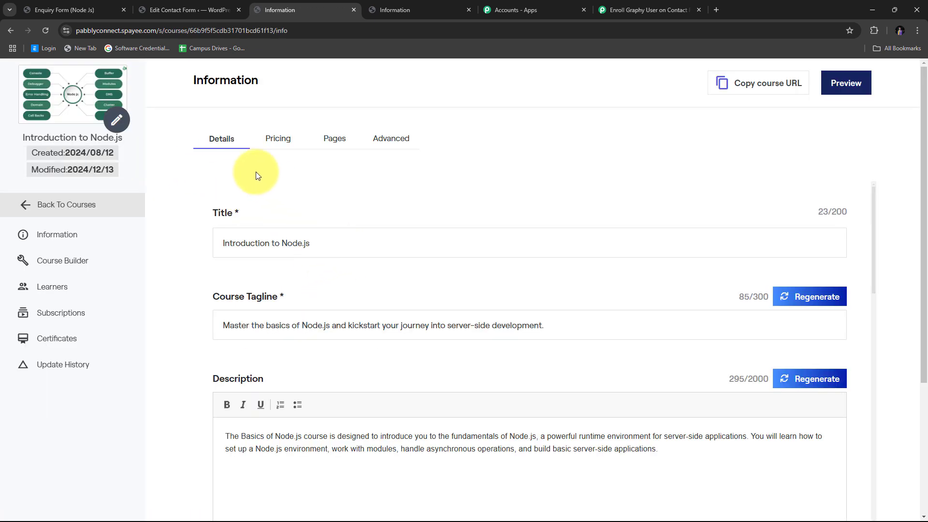
- Copy the course's Canonical Url from its Pages settings, then return to Pabbly
click(334, 140)
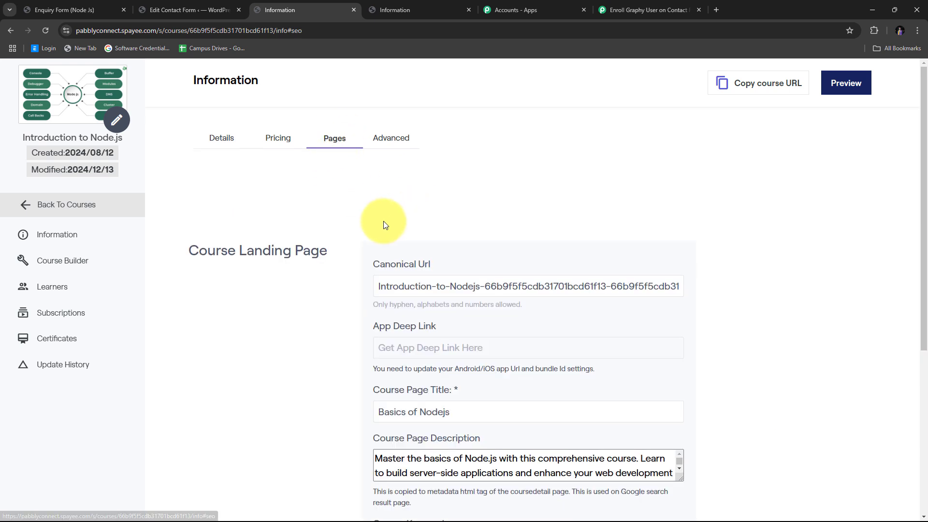
scroll(375, 221, down, 1)
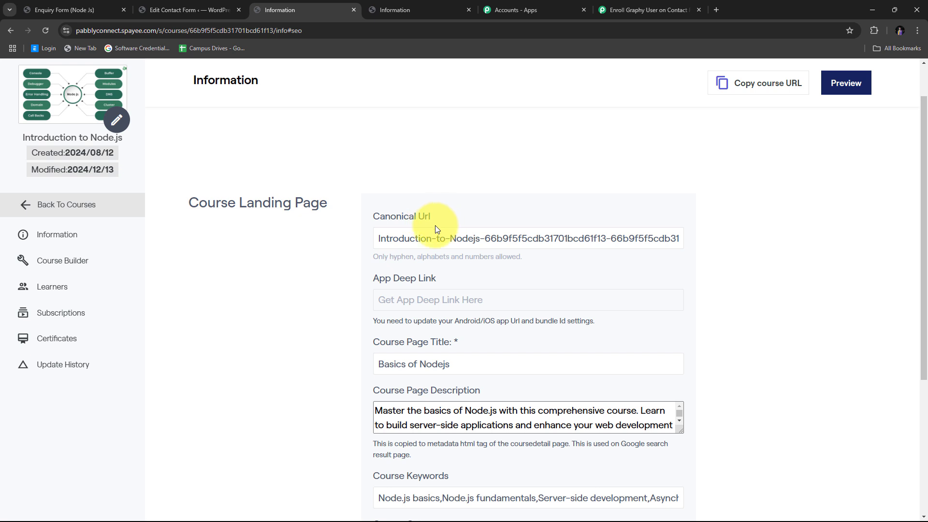
drag(379, 239, 864, 256)
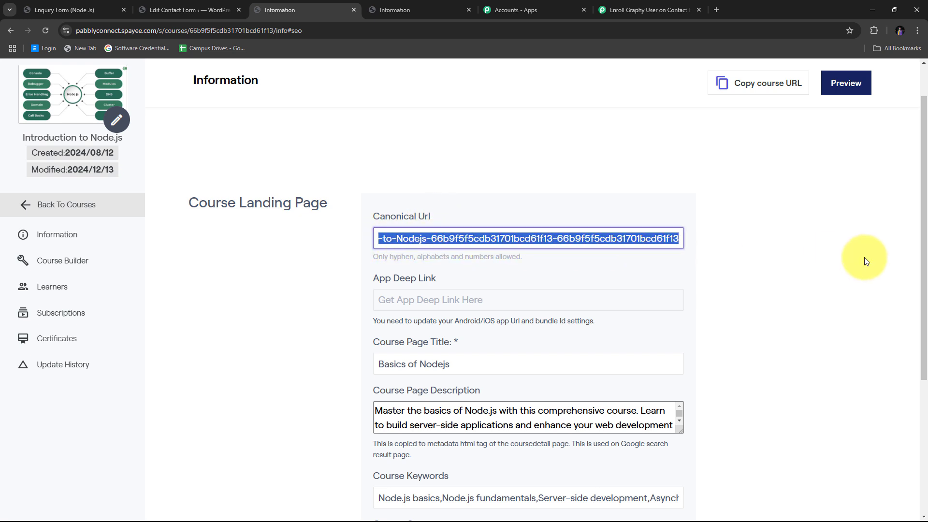
right_click(498, 243)
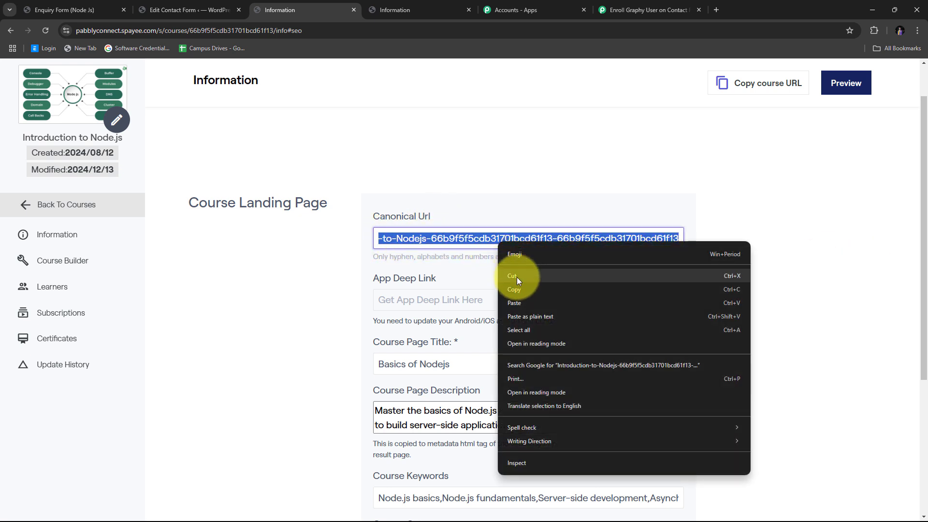
click(517, 289)
click(519, 156)
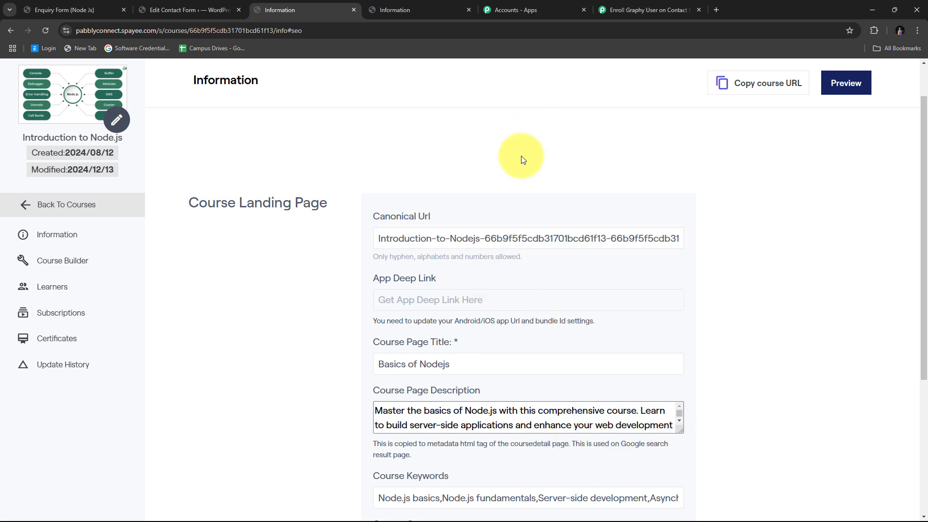
click(626, 6)
- Paste the Node.js course URL into Course URL and save with a successful test request
click(238, 251)
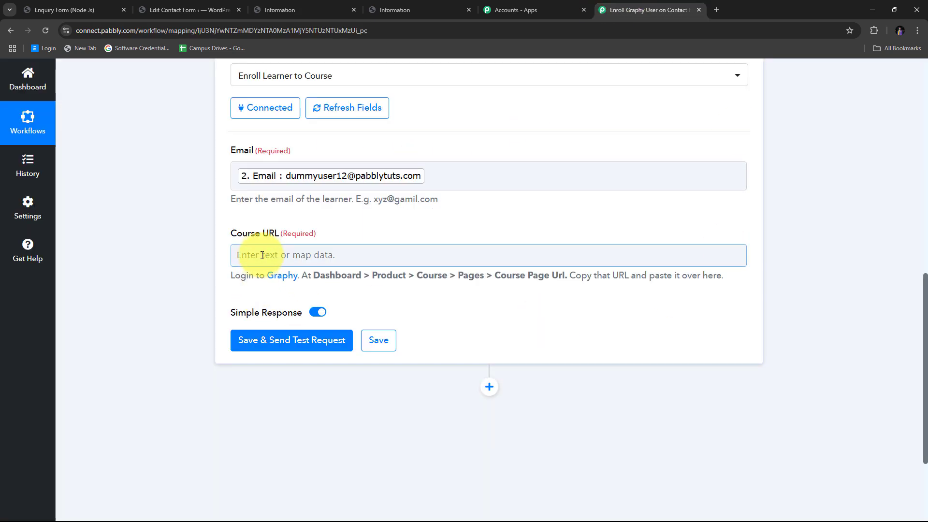
right_click(257, 254)
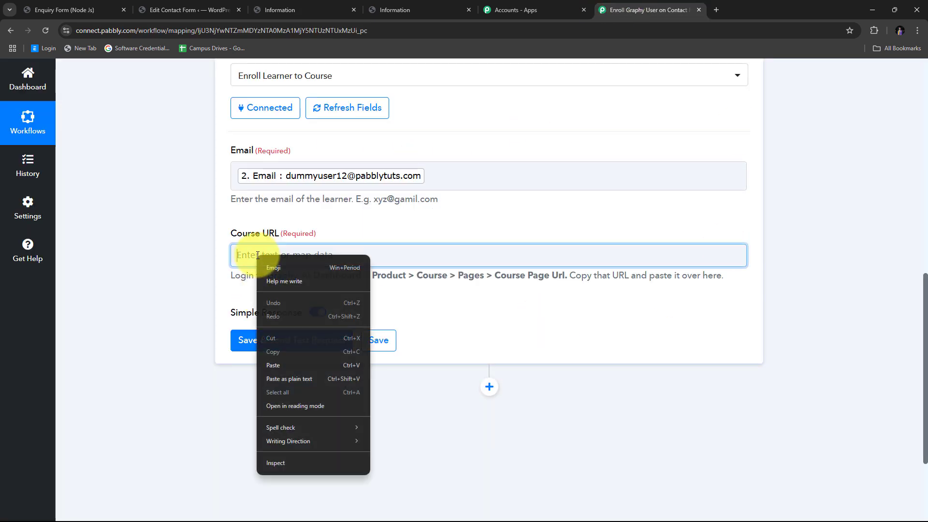
click(274, 365)
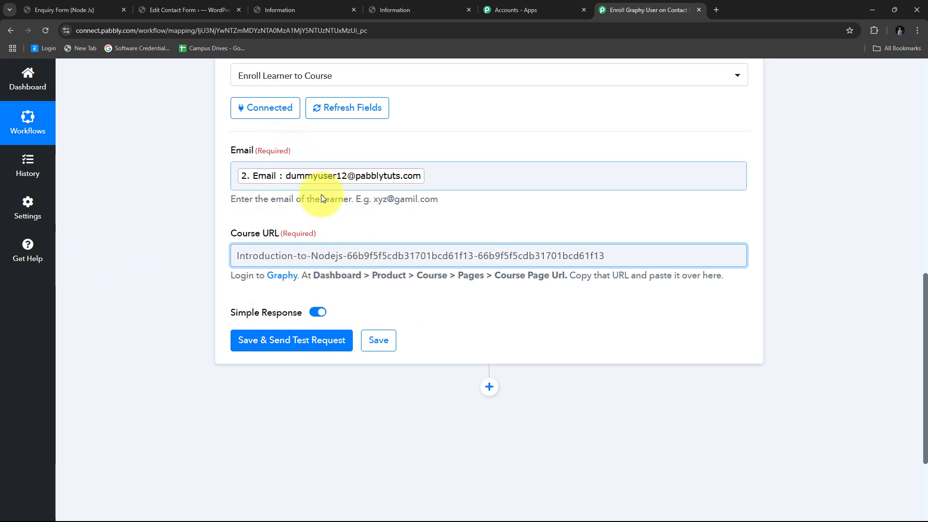
click(272, 341)
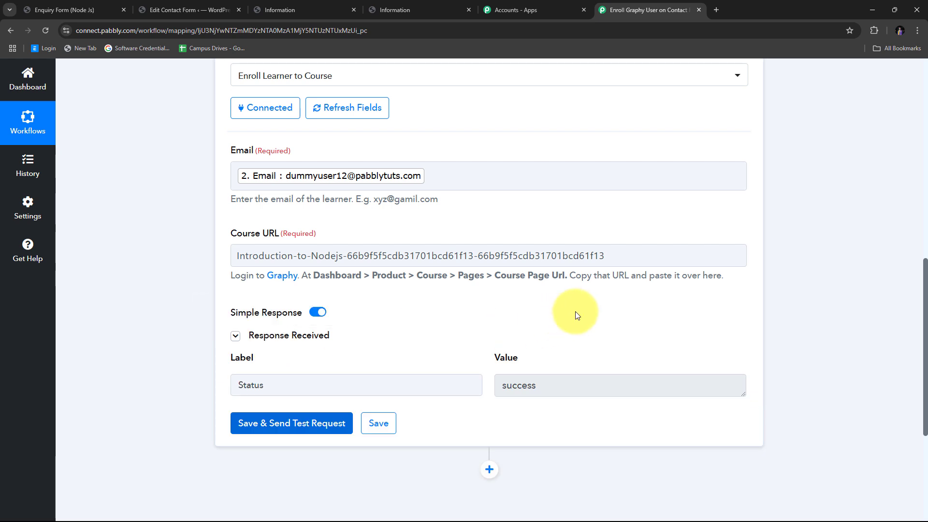
scroll(575, 315, down, 2)
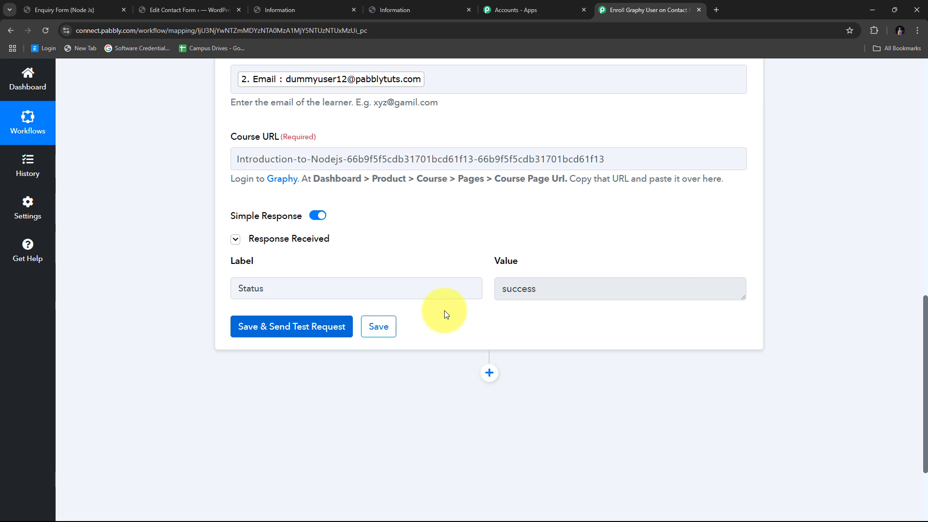
- Check that the Node.js course's 4 learners include the newly enrolled test learner's name and email
click(305, 10)
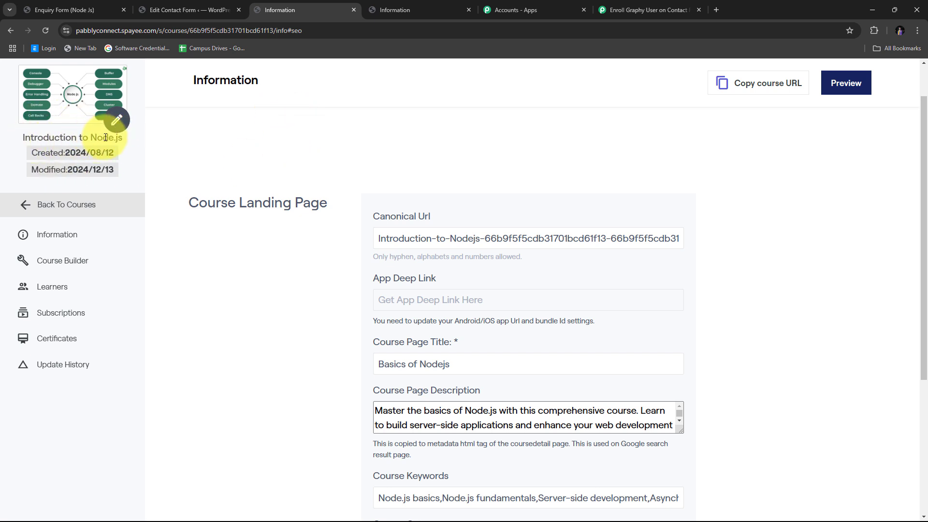
click(52, 292)
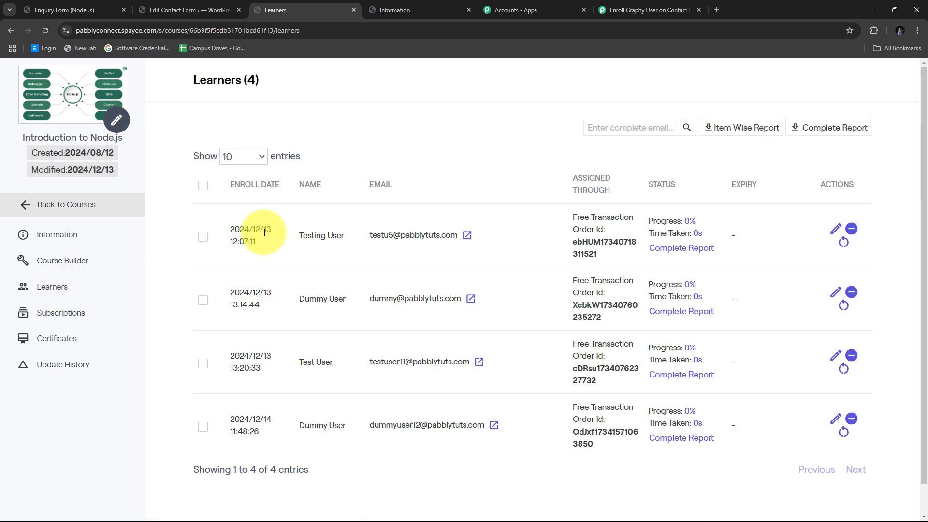
scroll(397, 364, down, 1)
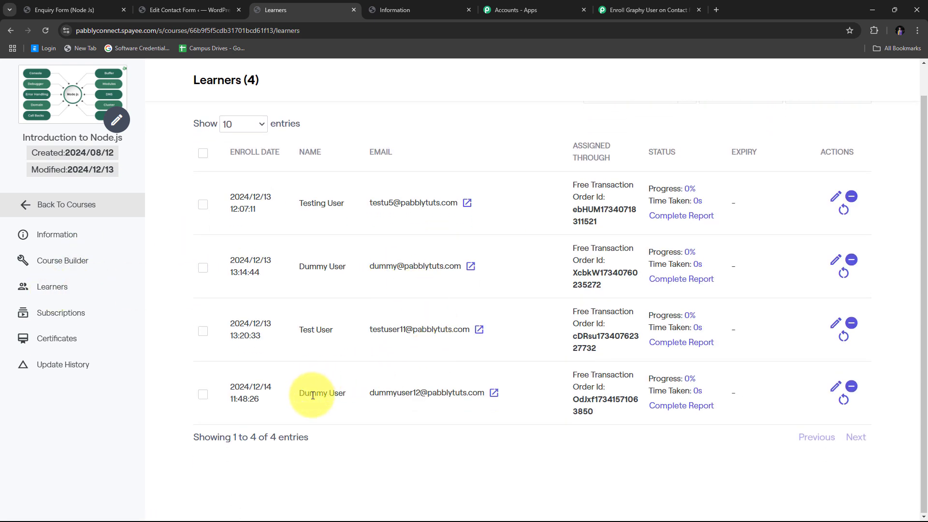
drag(295, 396, 365, 394)
triple_click(375, 397)
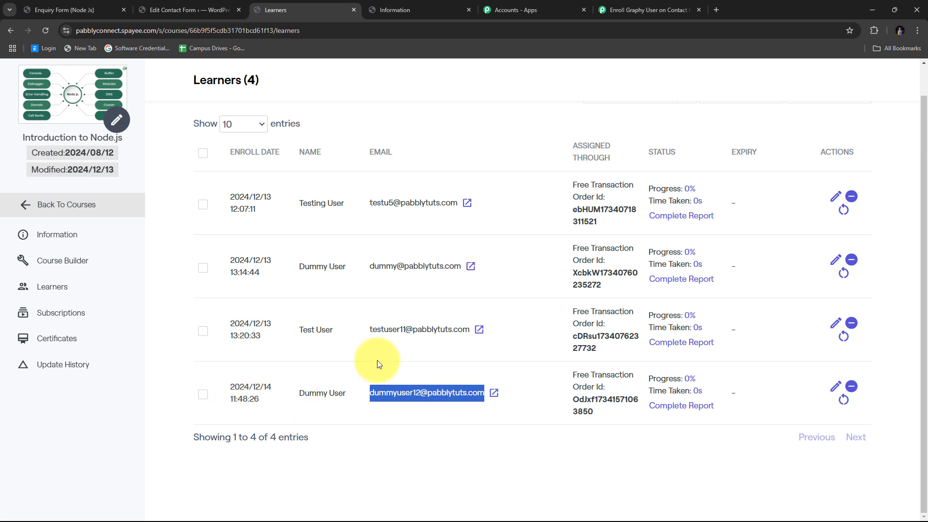
click(284, 386)
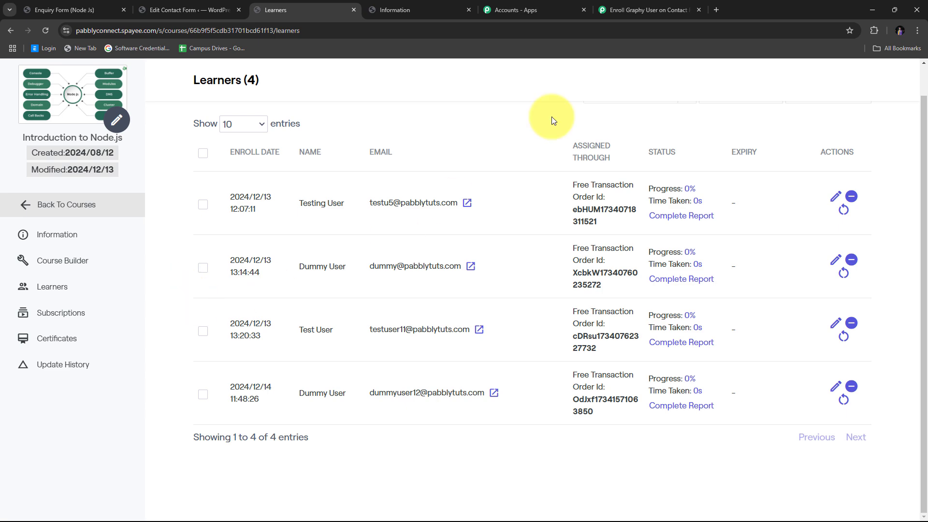
- Collapse the Enroll Learner to Course step and review the three workflow step cards
click(643, 9)
scroll(735, 353, up, 15)
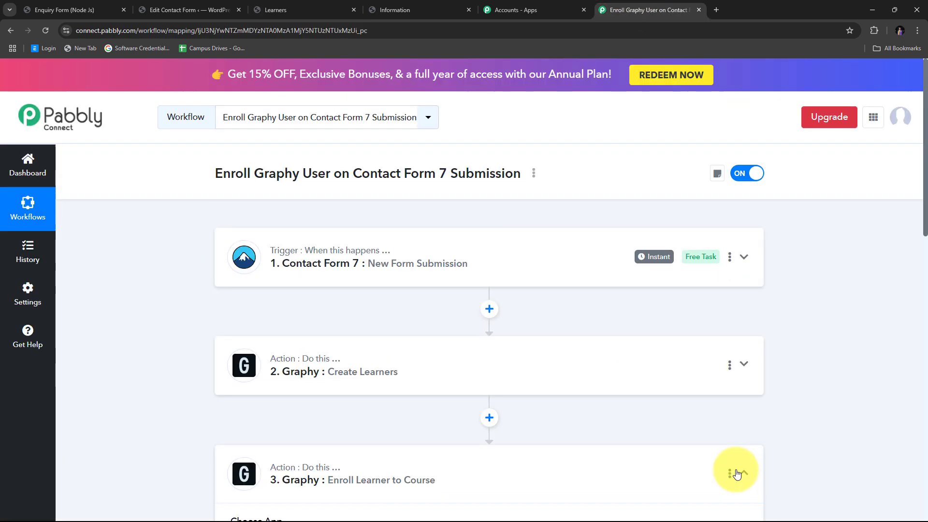
click(527, 465)
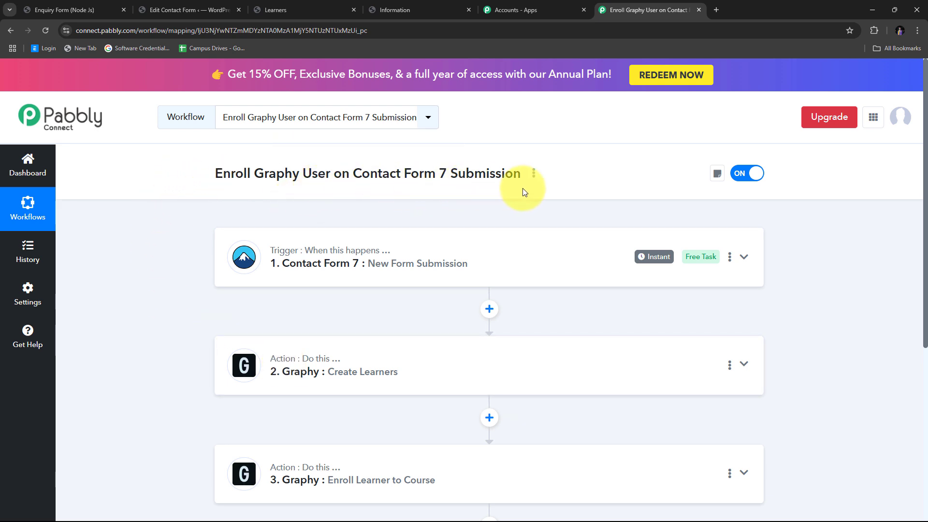
scroll(234, 213, down, 1)
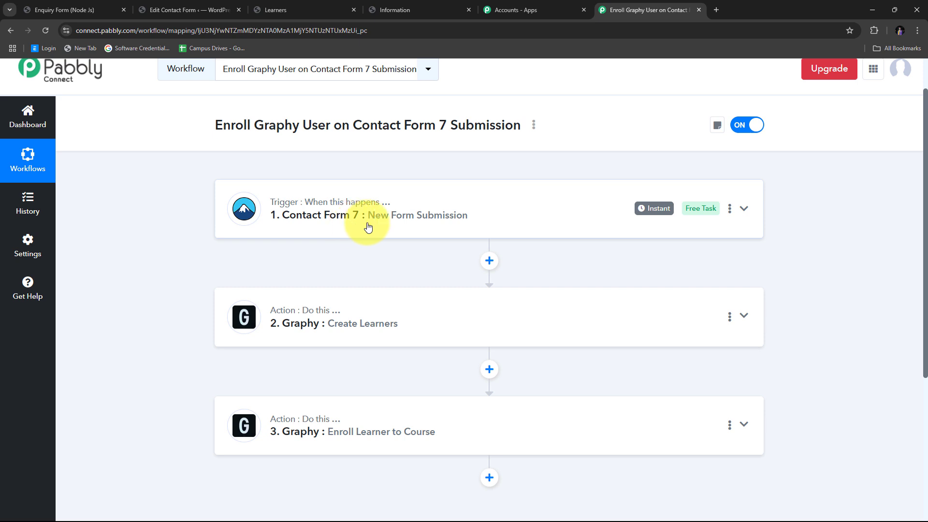
scroll(460, 229, down, 2)
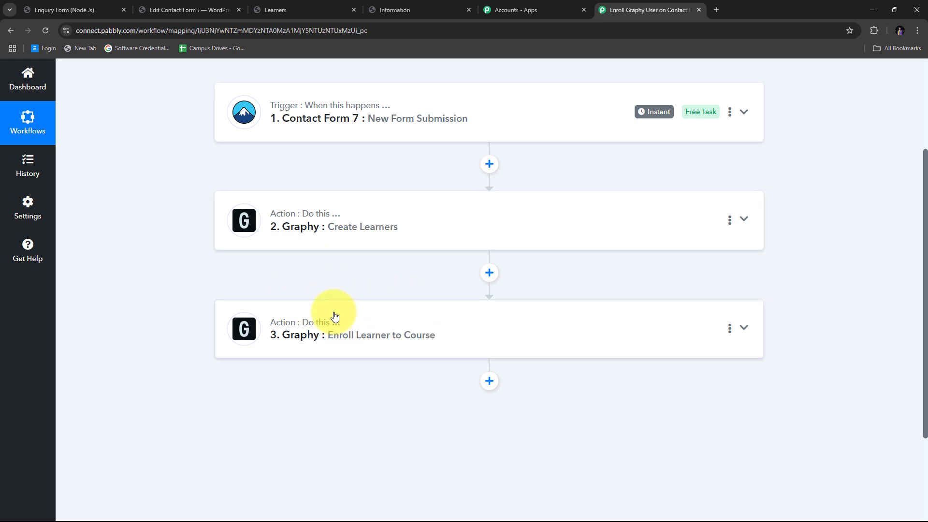
scroll(246, 279, up, 3)
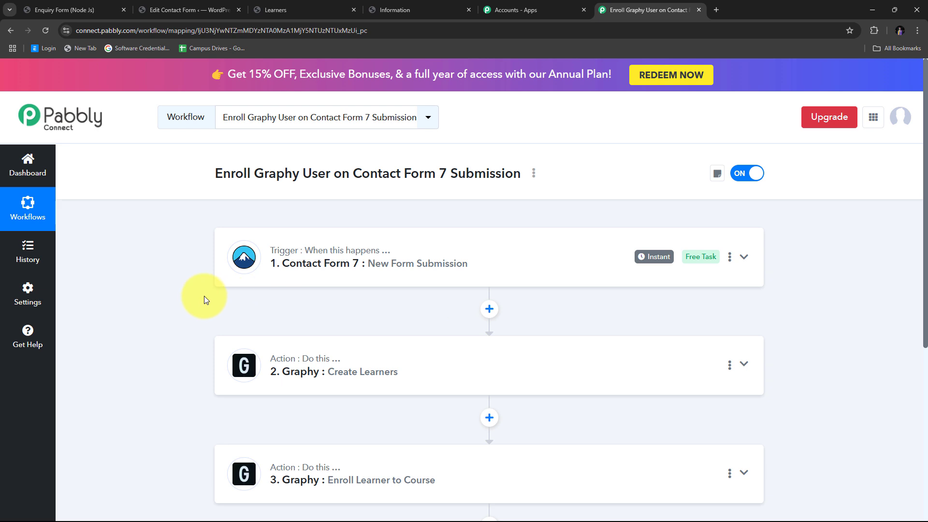
scroll(335, 311, down, 1)
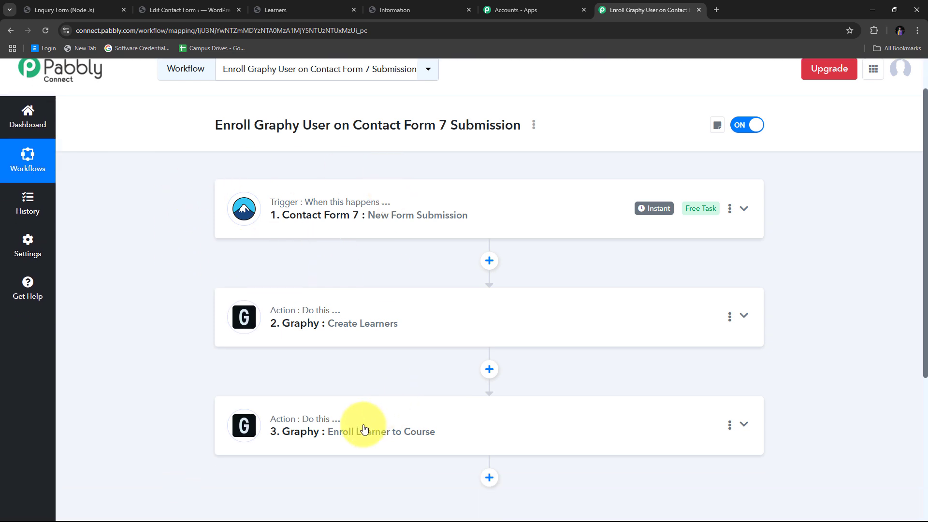